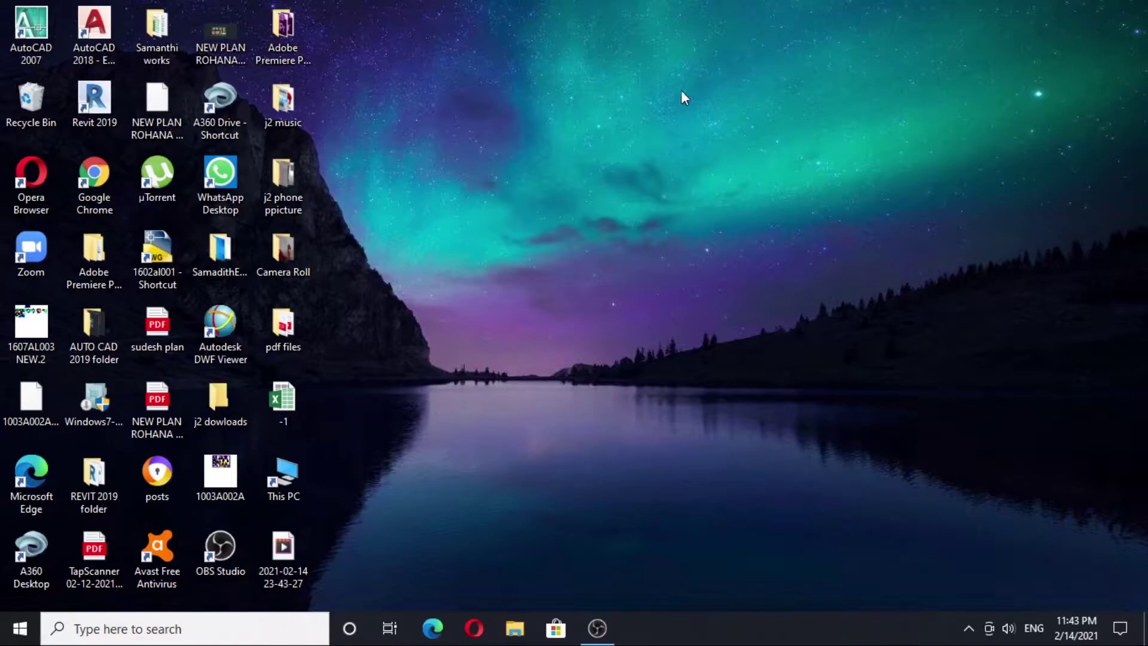
- Launch Chrome and search Google for 10minutemail, scrolling through the results
{"action": "double_click", "coordinate": [91, 202]}
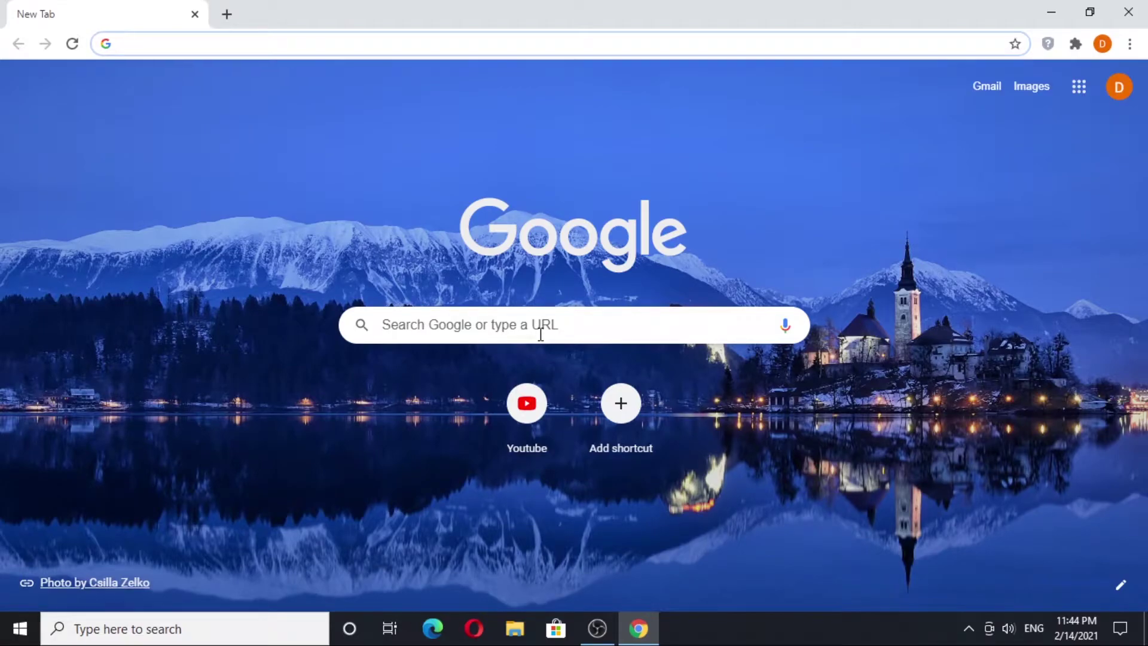
{"action": "left_click", "coordinate": [540, 333]}
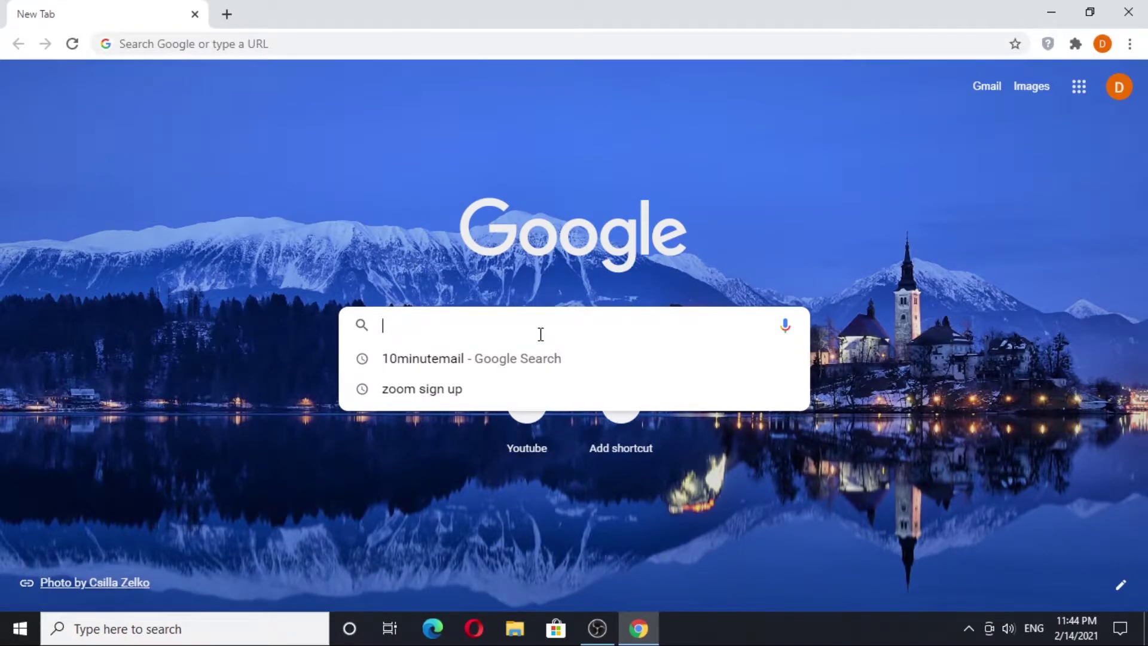
{"action": "type", "text": "10minutemail"}
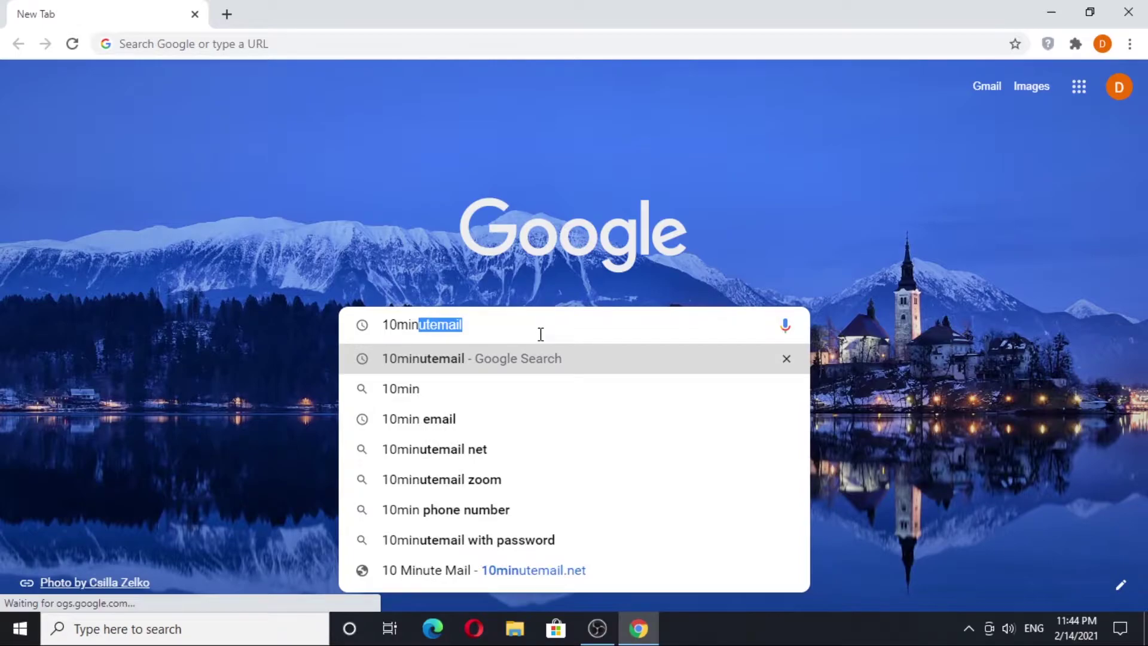
{"action": "left_click", "coordinate": [519, 371]}
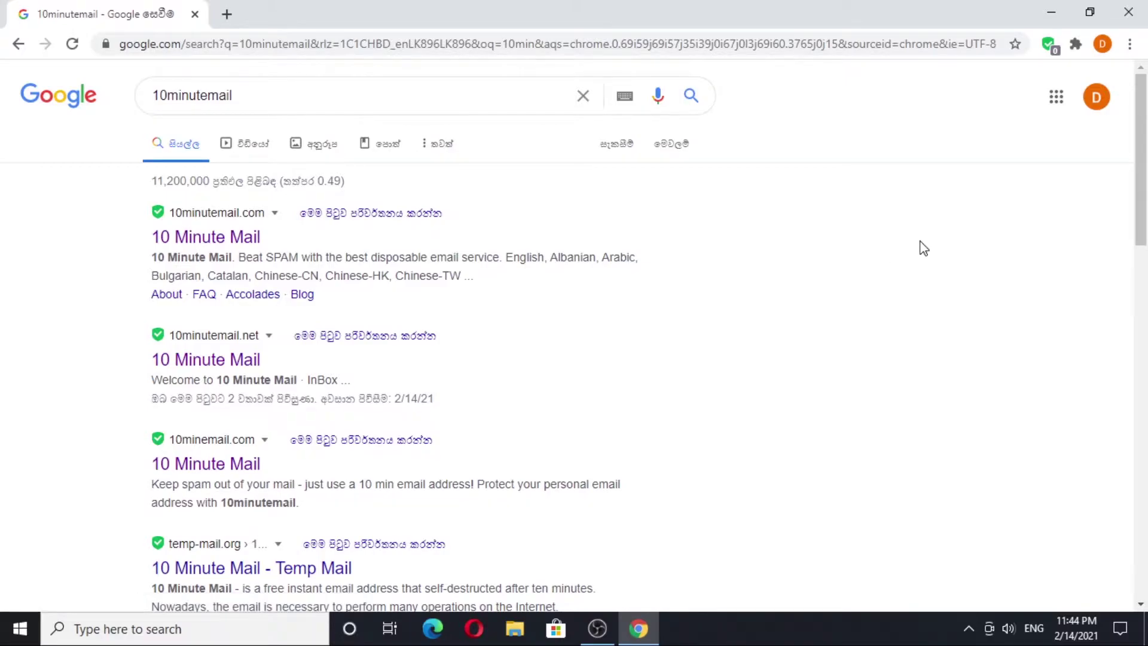
{"action": "left_click_drag", "start_coordinate": [1146, 182], "coordinate": [1140, 227]}
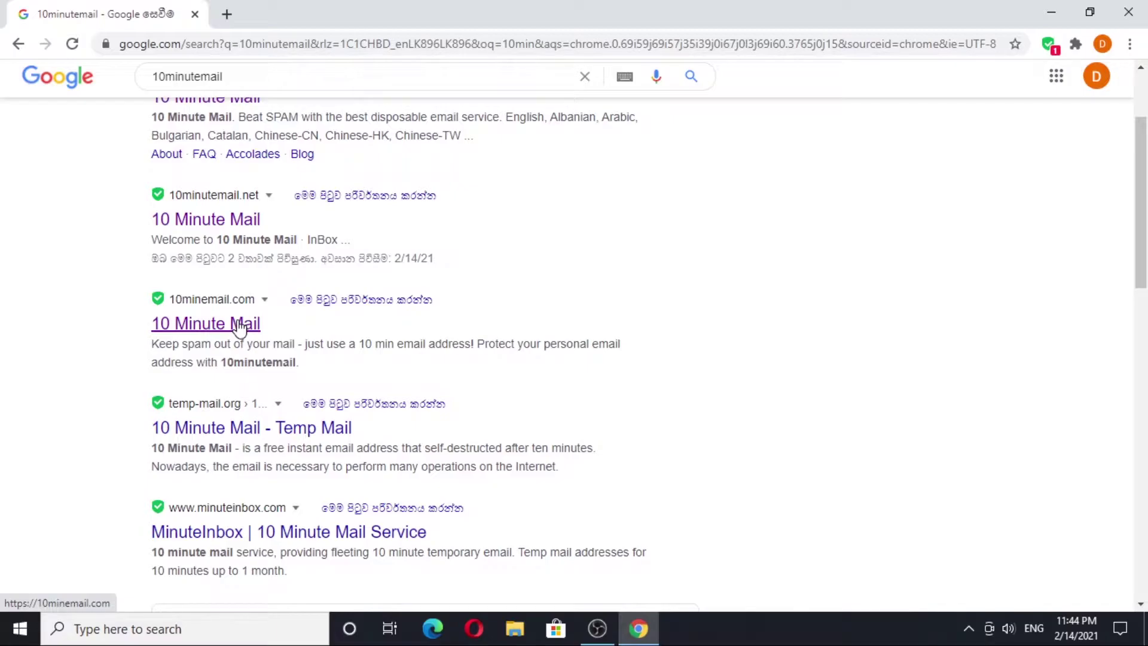
- Open the 10minemail.com site, copy its temporary email address, and open a blank new tab
{"action": "left_click", "coordinate": [240, 324]}
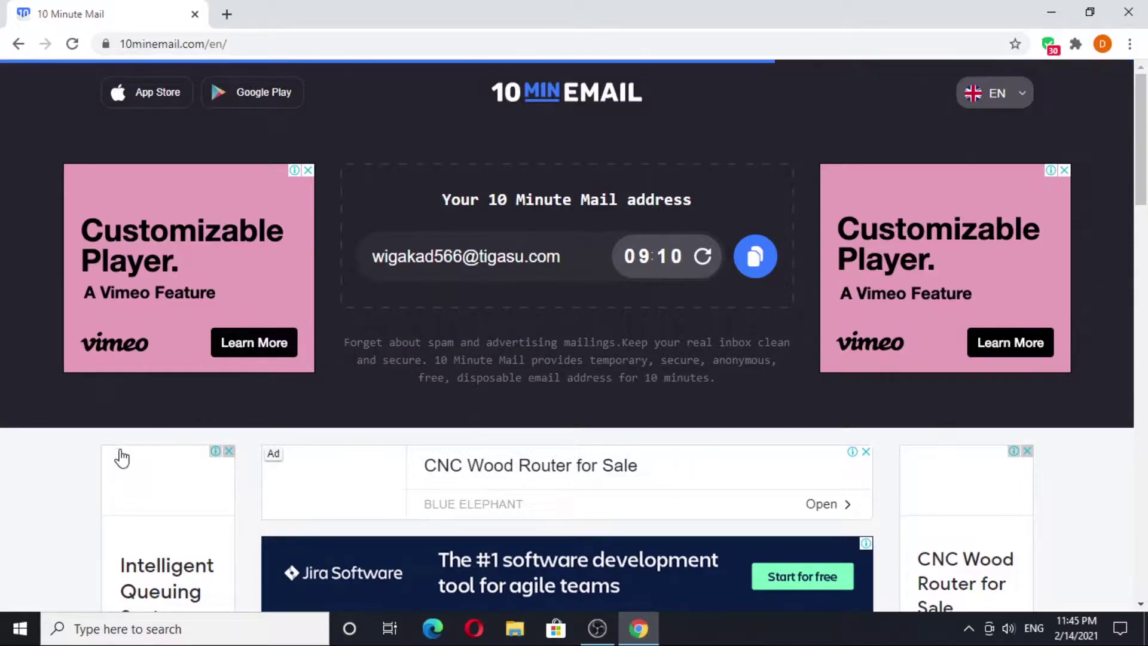
{"action": "left_click", "coordinate": [753, 263]}
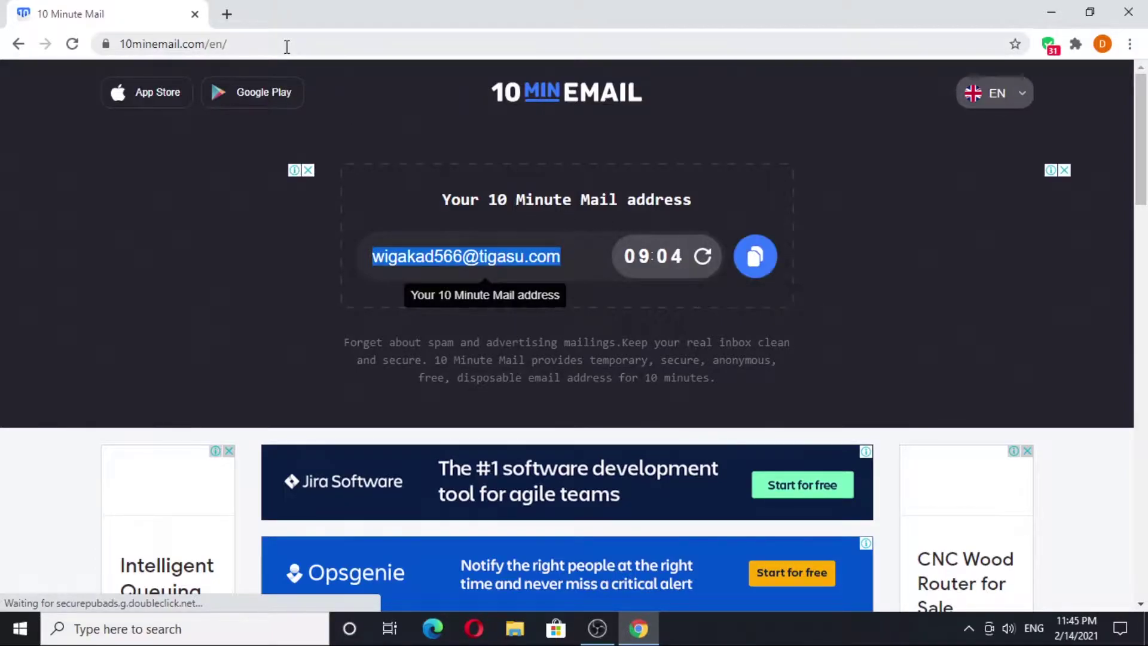
{"action": "left_click", "coordinate": [226, 14]}
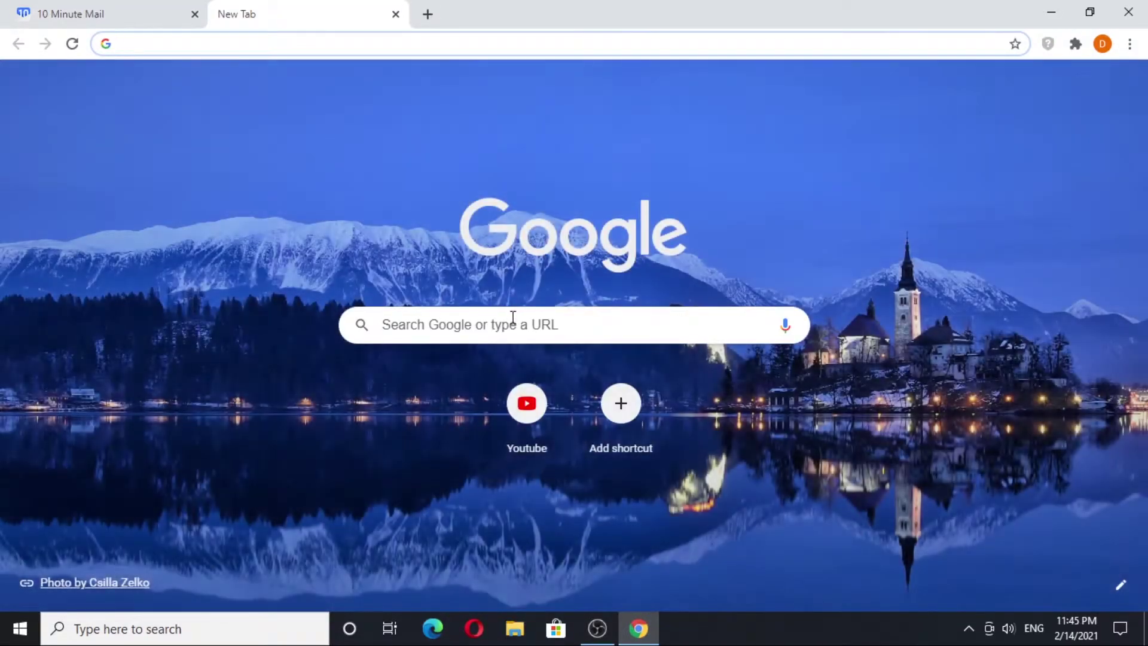
- Search Google for zoom sign up and open the Free Sign up - Zoom page
{"action": "left_click", "coordinate": [512, 317]}
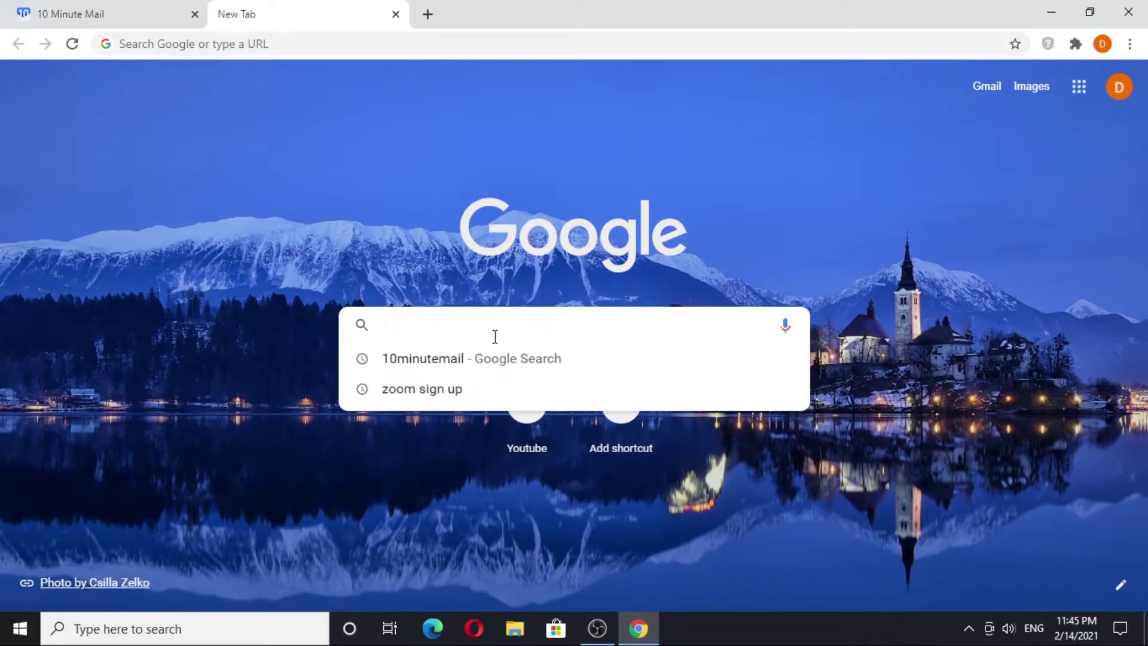
{"action": "type", "text": "zoom sign up"}
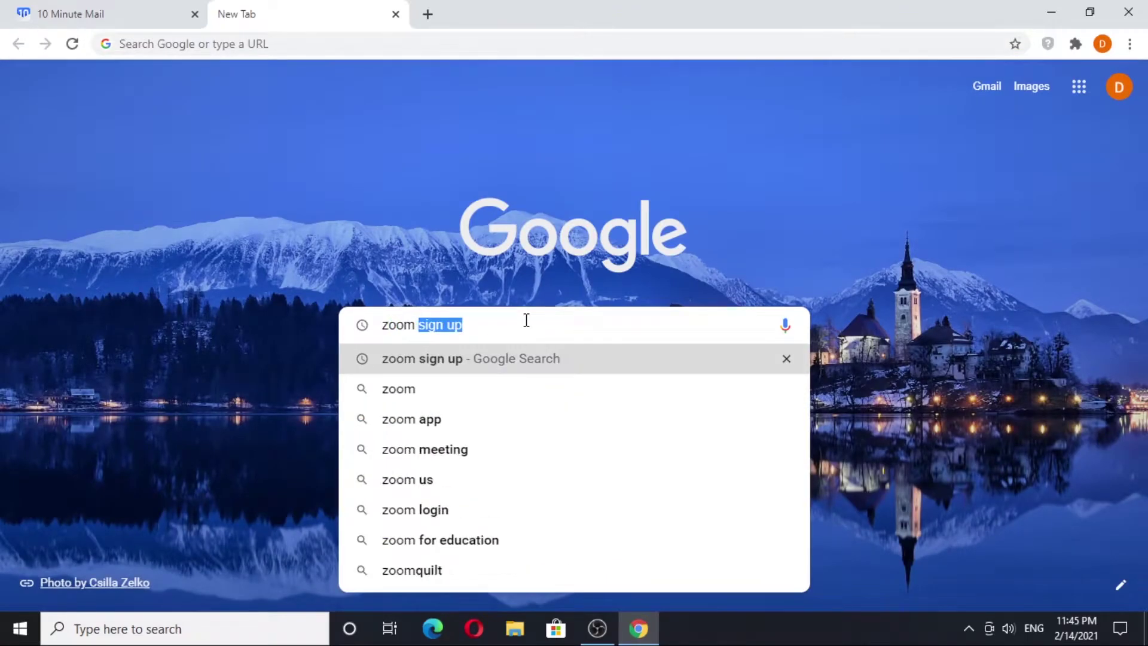
{"action": "left_click", "coordinate": [512, 359]}
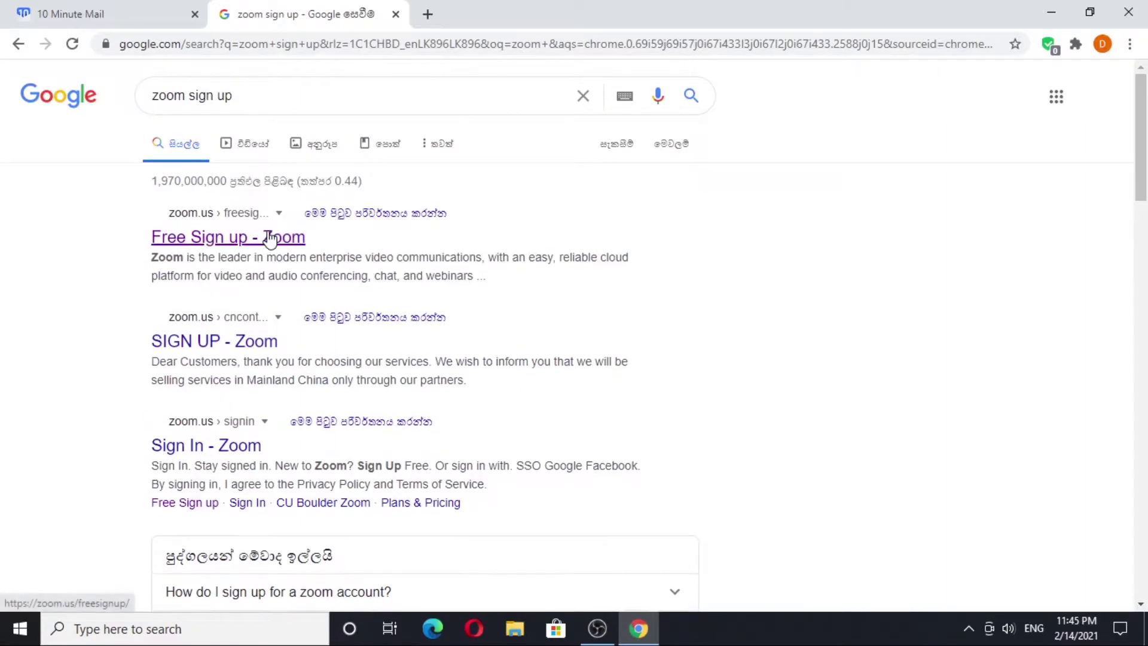
{"action": "left_click", "coordinate": [270, 237]}
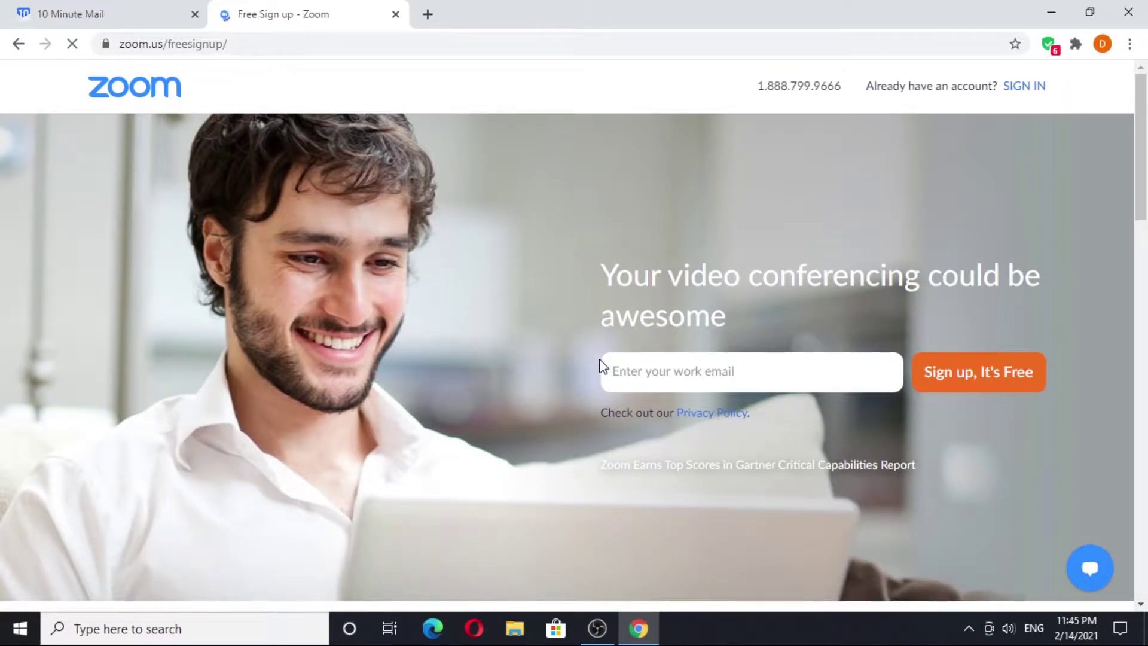
- Paste the temporary address into the work email field and submit it
{"action": "left_click", "coordinate": [686, 365]}
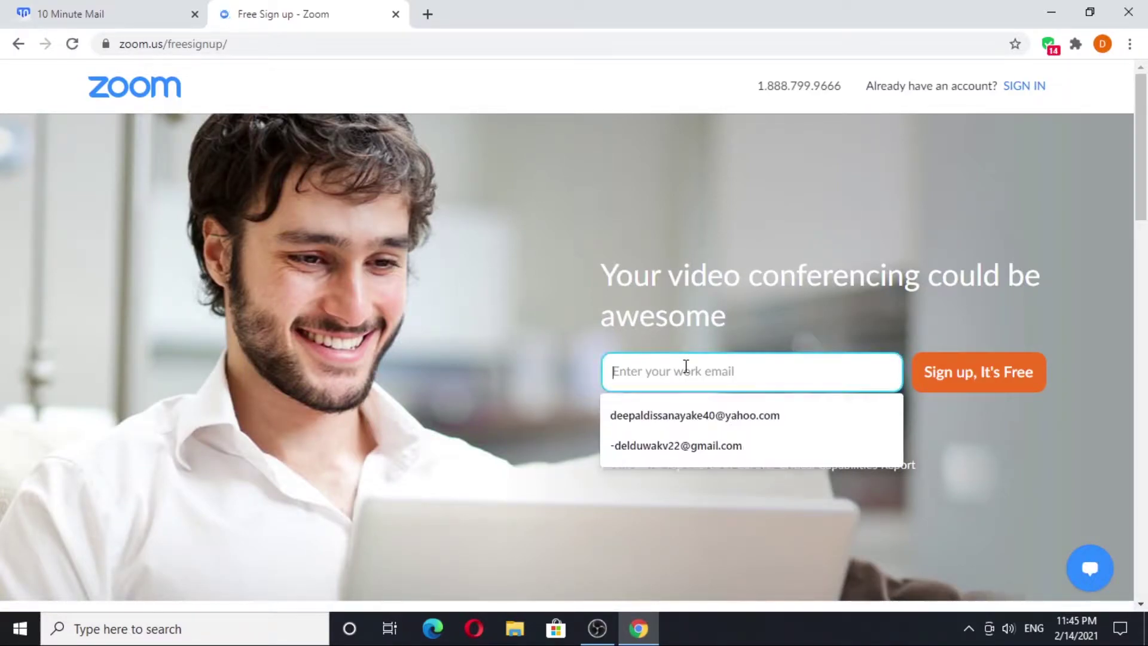
{"action": "right_click", "coordinate": [686, 366]}
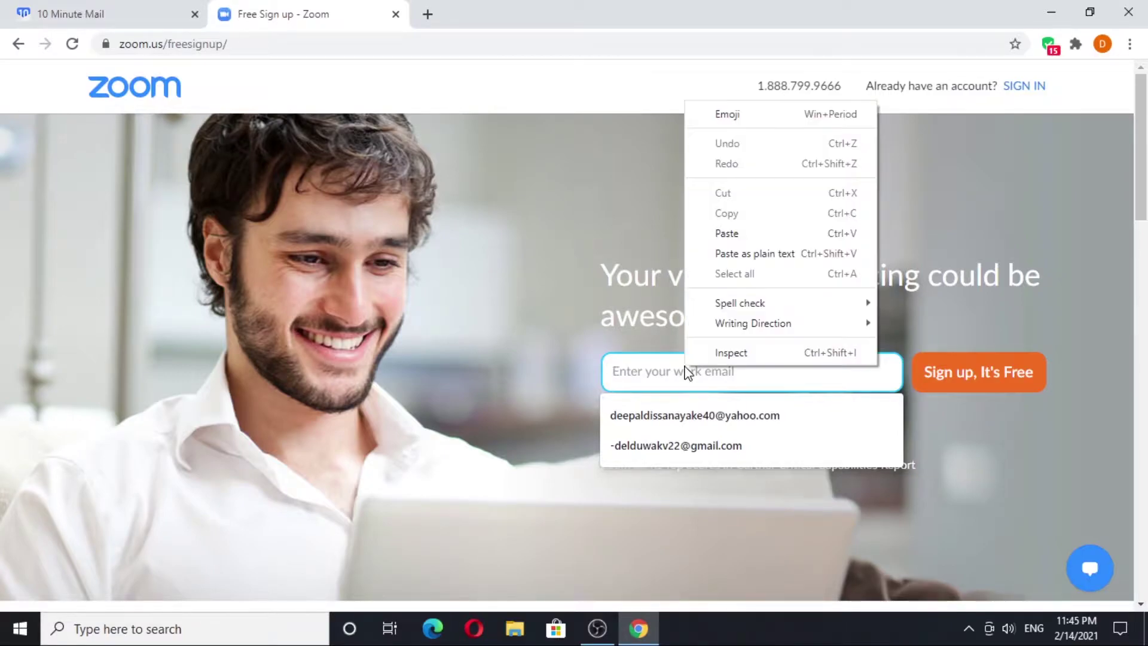
{"action": "left_click", "coordinate": [737, 232]}
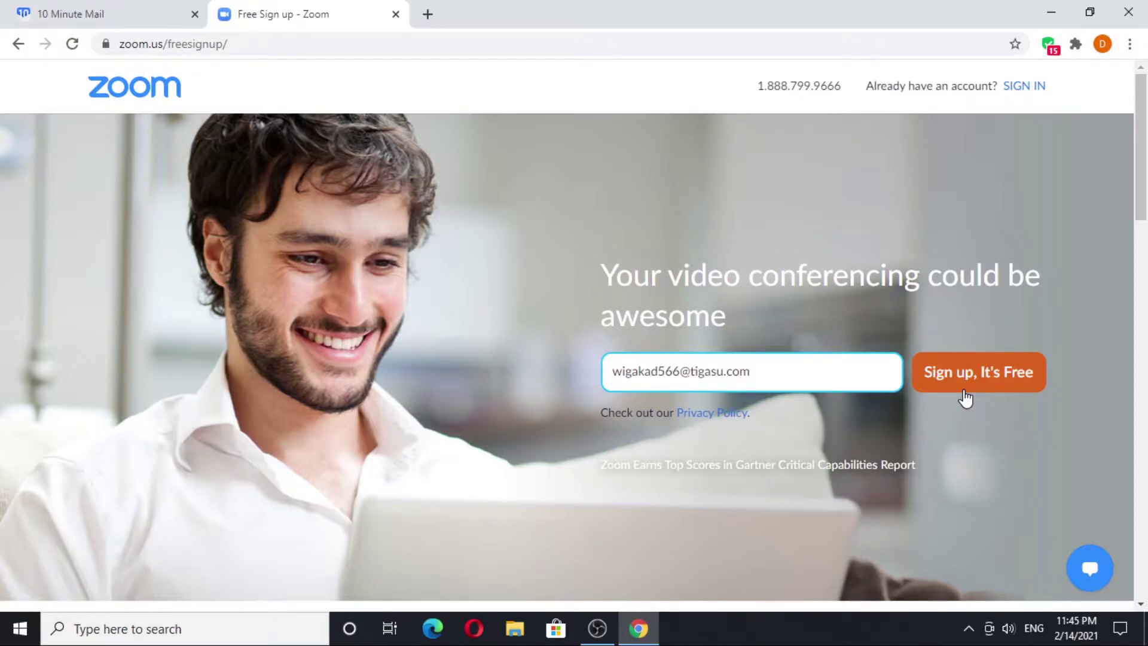
{"action": "left_click", "coordinate": [964, 391]}
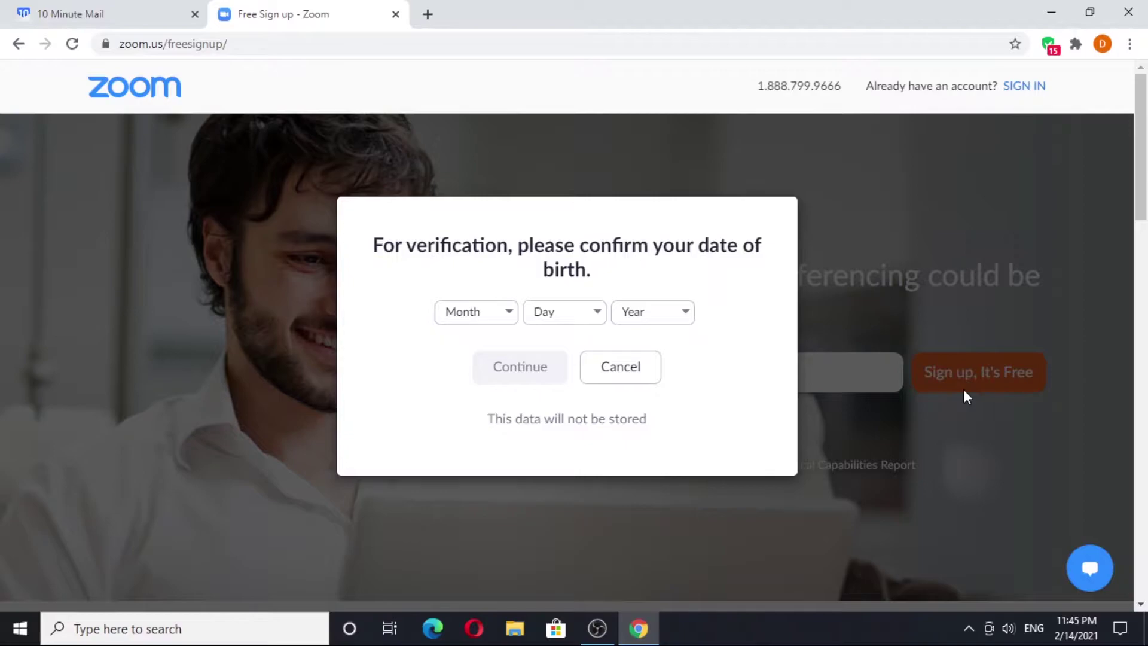
{"action": "left_click", "coordinate": [687, 324]}
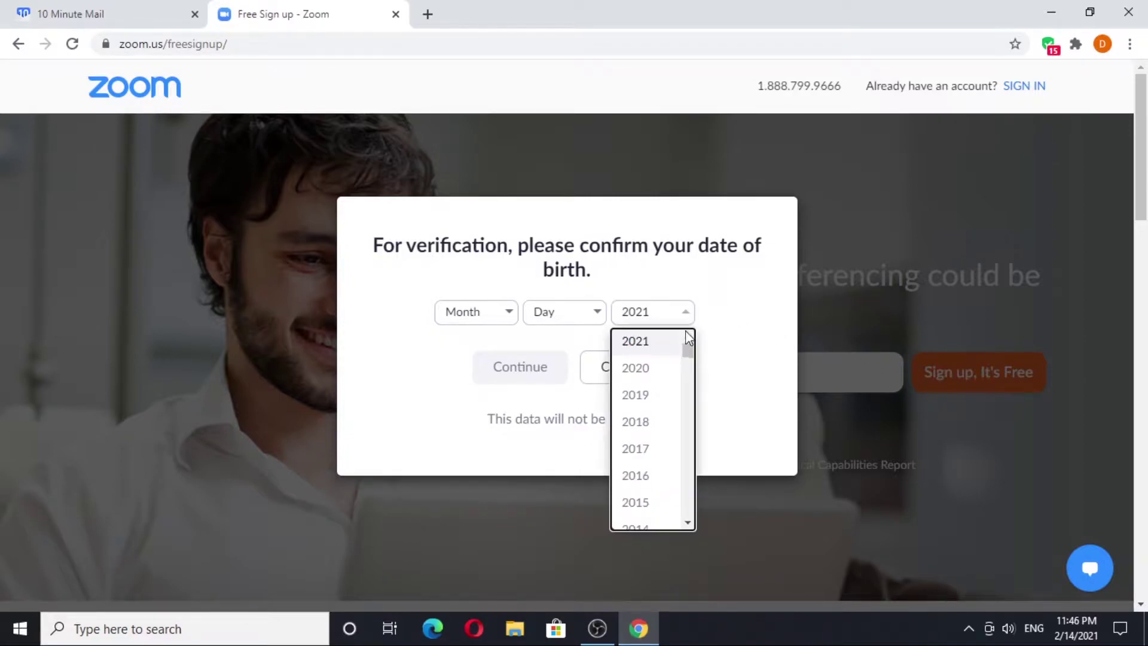
{"action": "left_click_drag", "start_coordinate": [688, 352], "coordinate": [690, 417]}
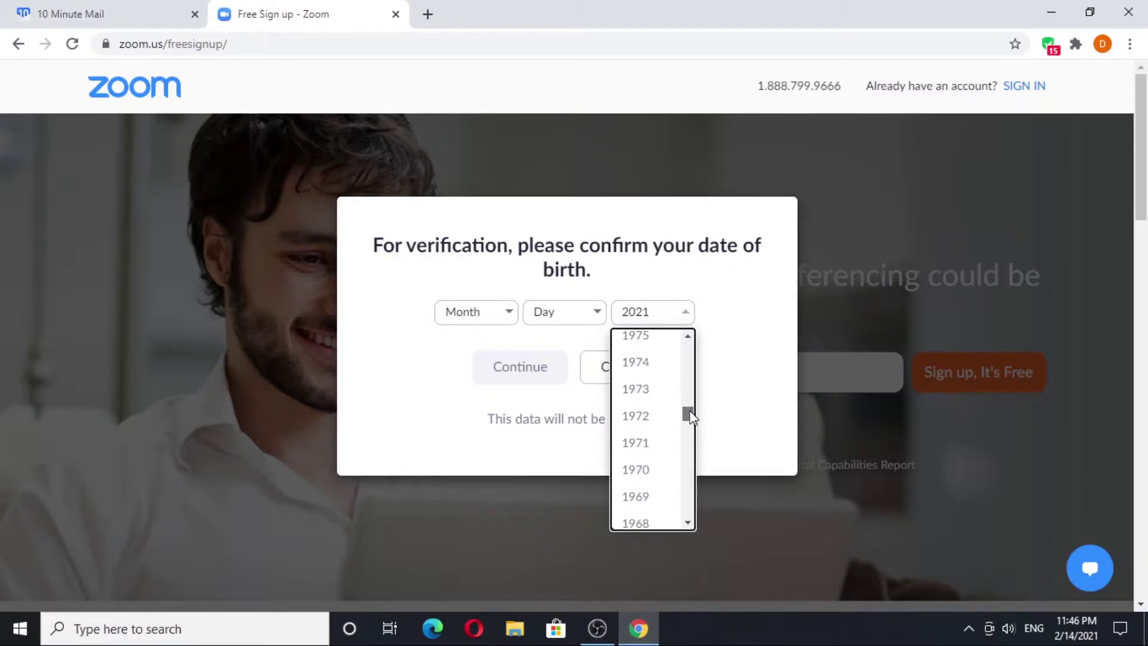
{"action": "left_click", "coordinate": [637, 393]}
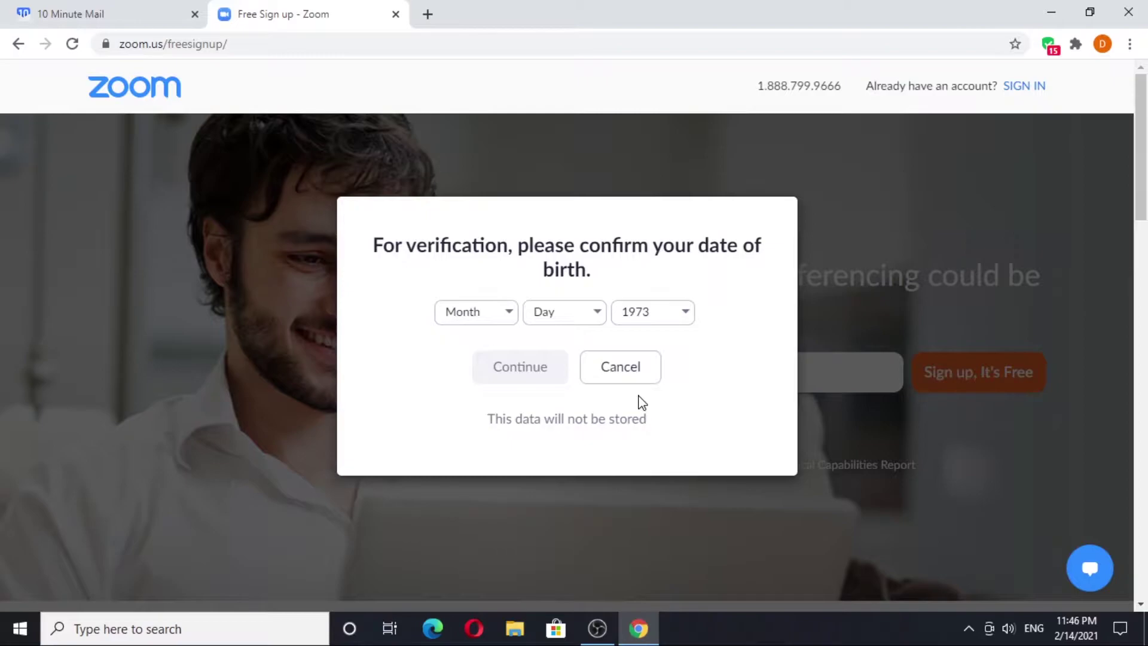
{"action": "left_click", "coordinate": [562, 312]}
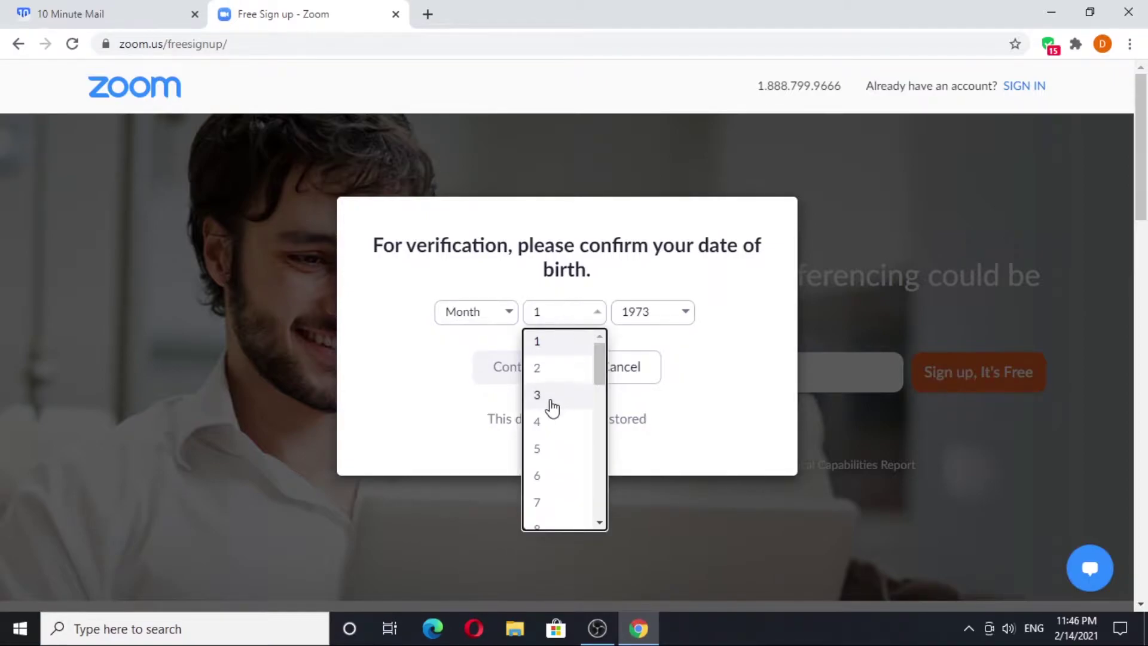
{"action": "left_click", "coordinate": [551, 406]}
{"action": "left_click", "coordinate": [485, 327]}
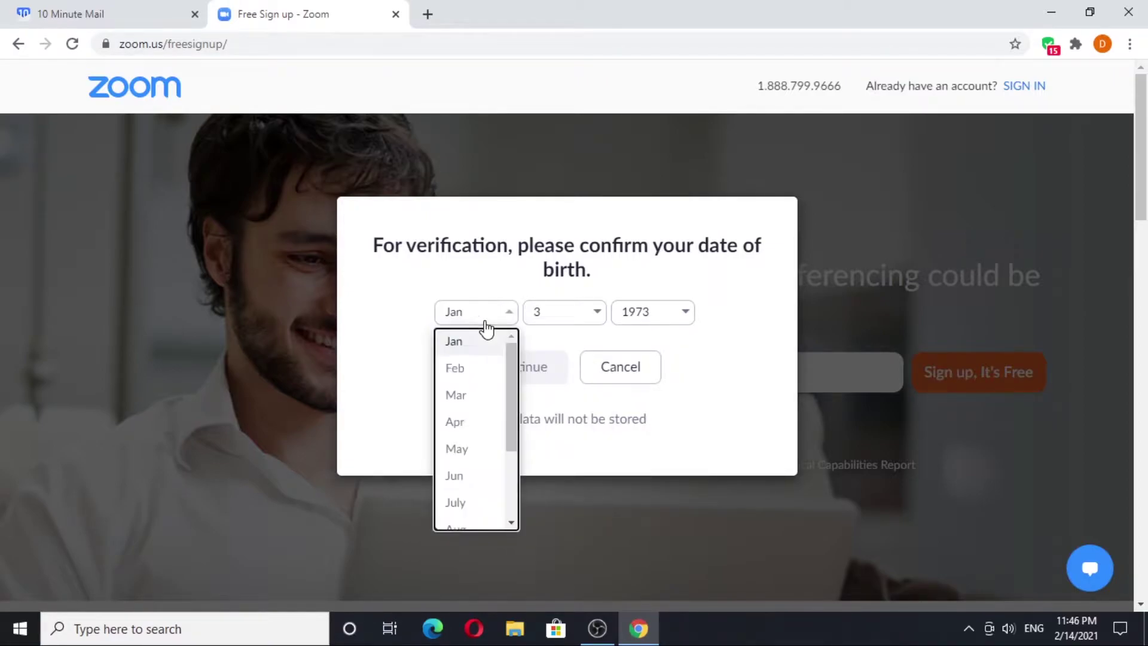
{"action": "left_click", "coordinate": [487, 424]}
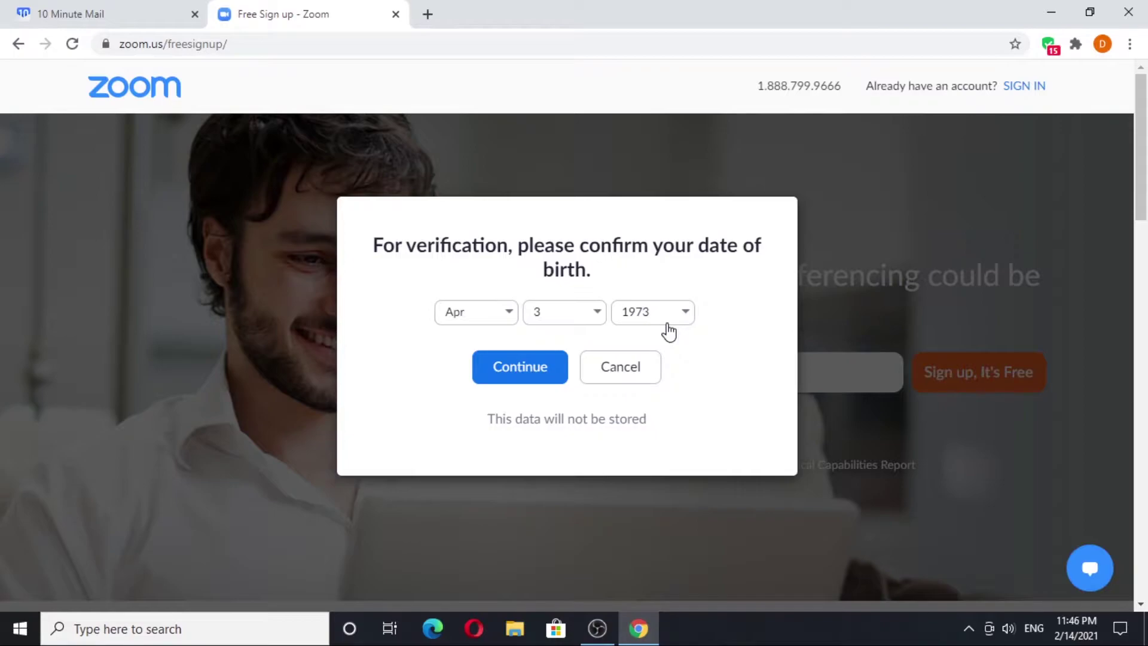
{"action": "left_click", "coordinate": [498, 380]}
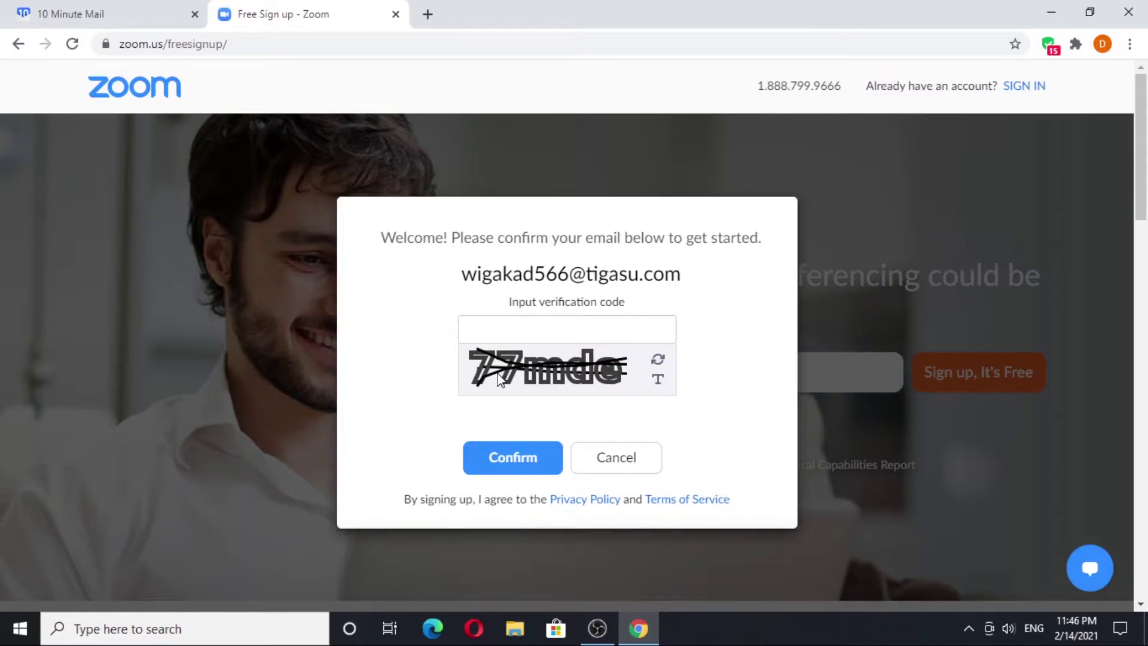
- Enter the captcha verification code, confirm the email, and return to the 10 Minute Mail tab
{"action": "left_click", "coordinate": [576, 328]}
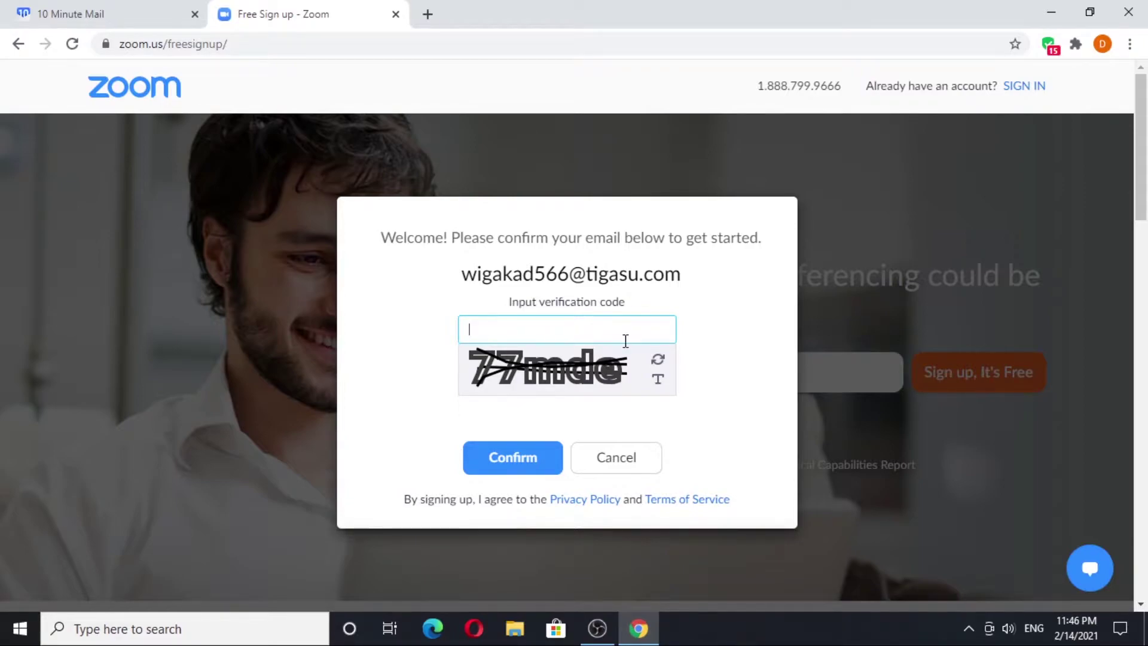
{"action": "type", "text": "77mde"}
{"action": "left_click", "coordinate": [526, 454]}
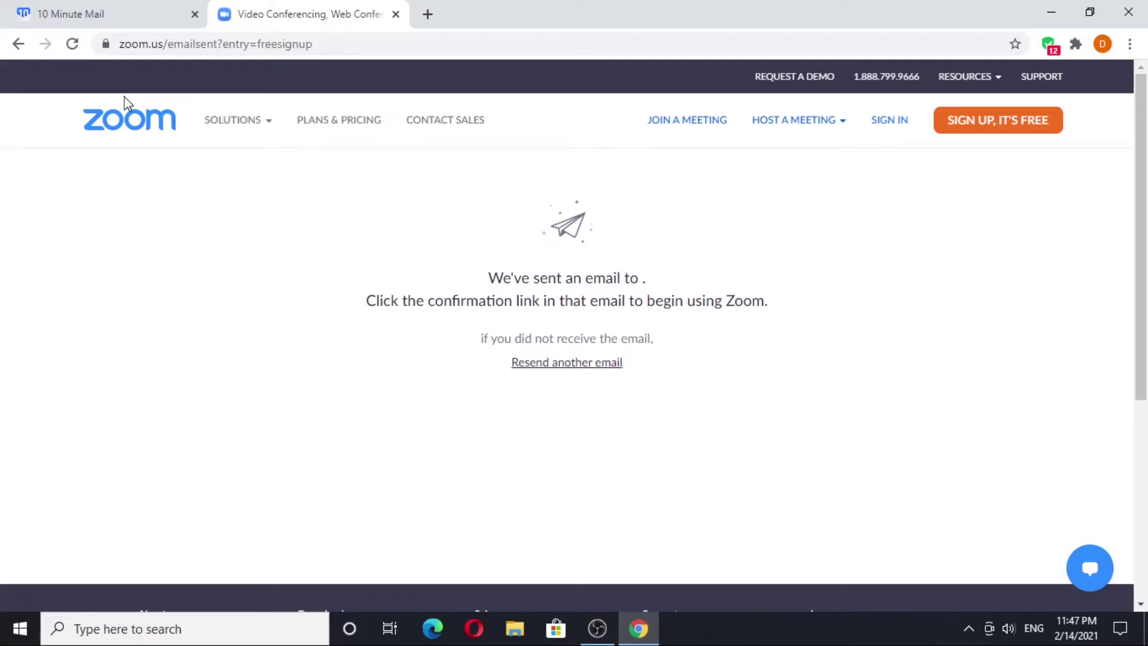
{"action": "left_click", "coordinate": [108, 18]}
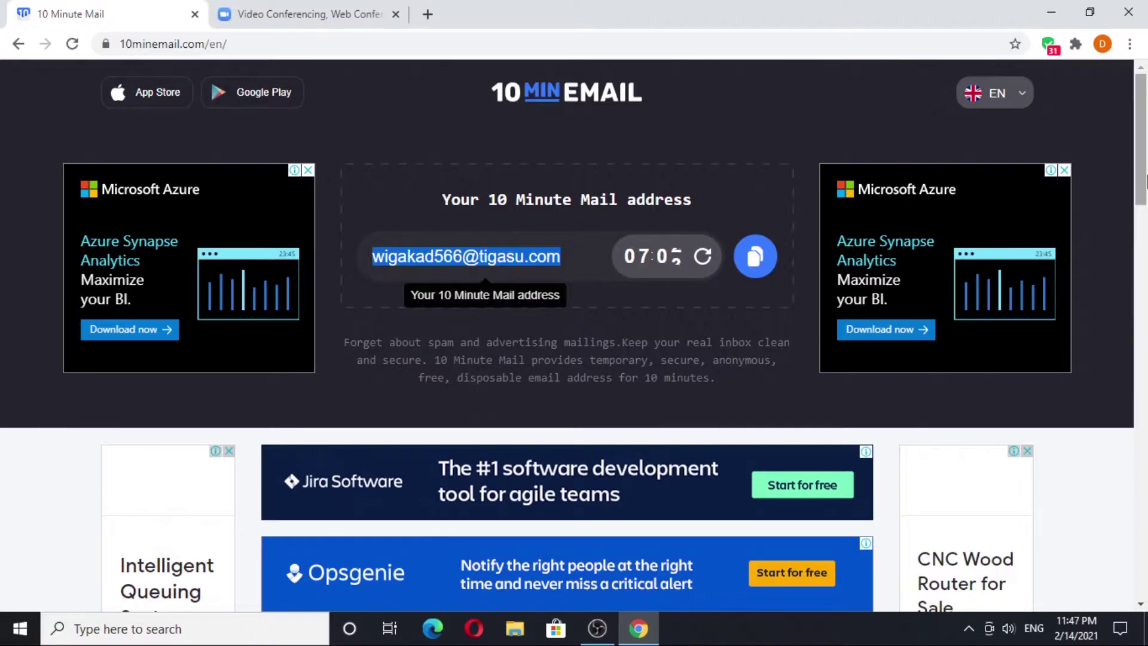
- Open Zoom's activation email in the inbox and follow its ACTIVATE ACCOUNT link
{"action": "left_click_drag", "start_coordinate": [1146, 182], "coordinate": [1146, 281]}
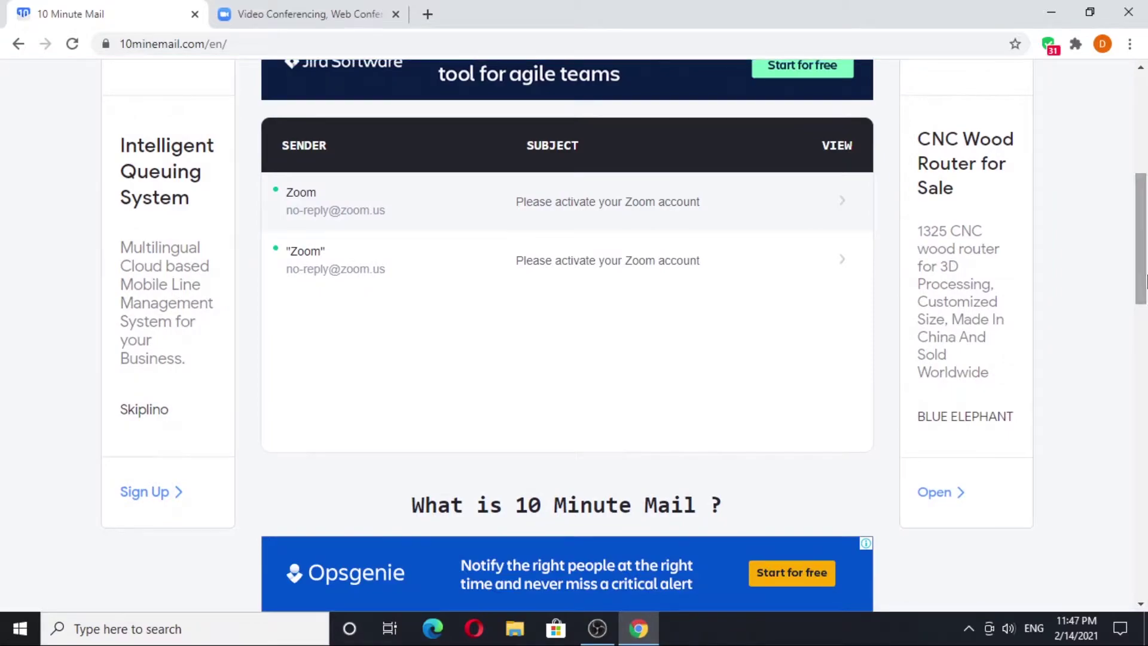
{"action": "left_click", "coordinate": [666, 209]}
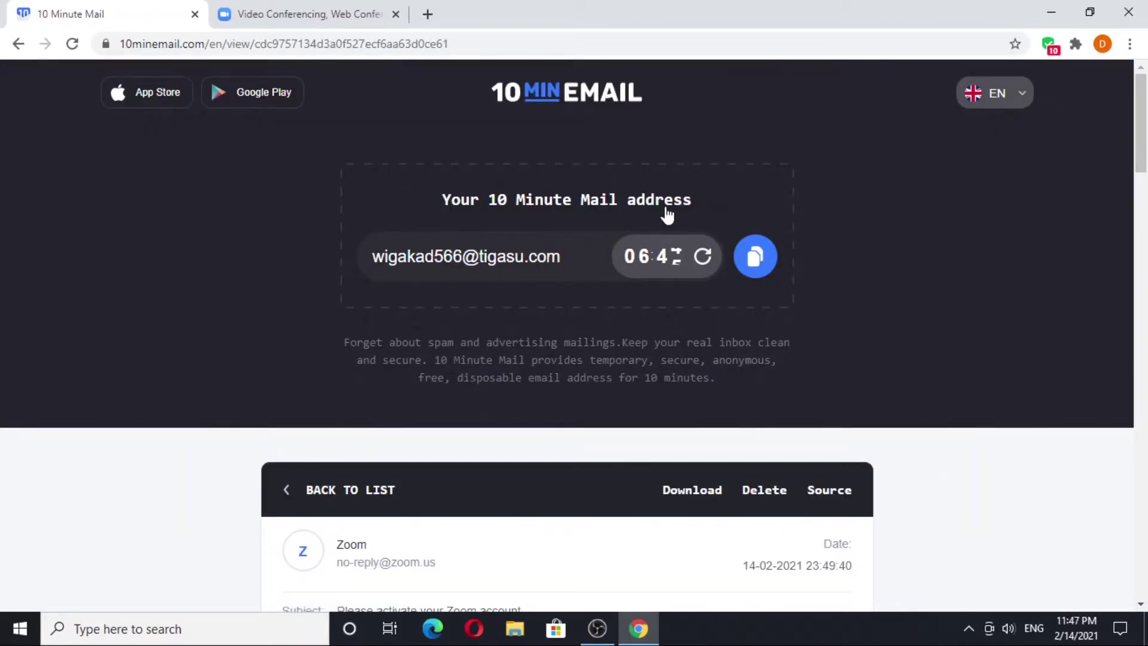
{"action": "left_click_drag", "start_coordinate": [1140, 119], "coordinate": [1145, 215]}
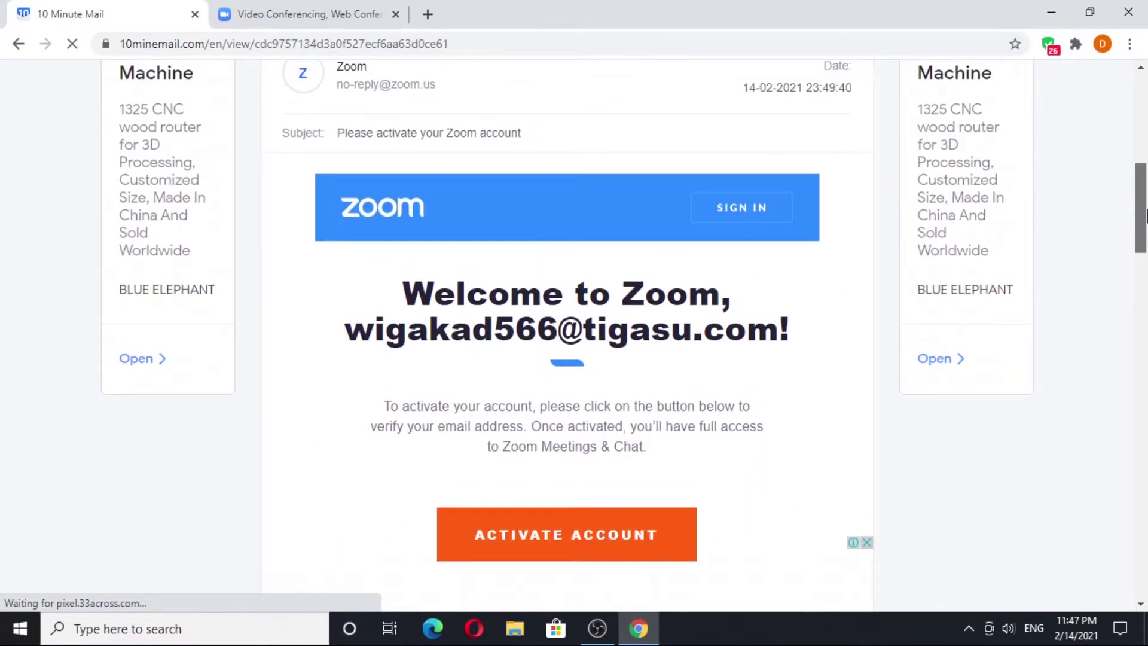
{"action": "scroll", "coordinate": [640, 377], "scroll_direction": "down", "scroll_amount": 3}
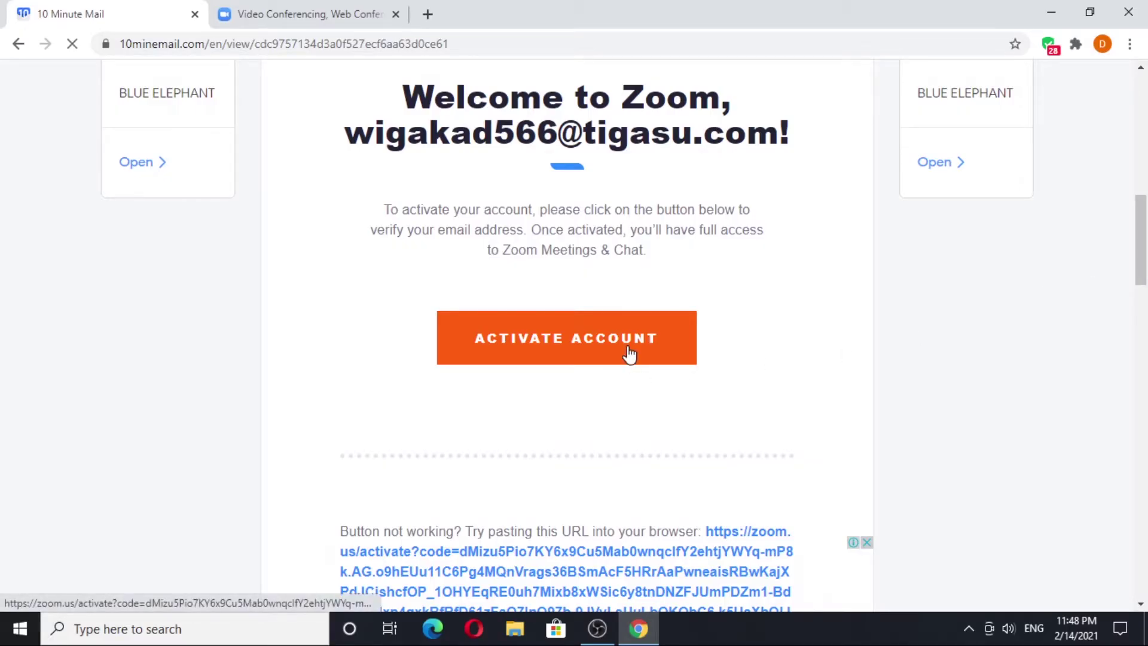
{"action": "left_click", "coordinate": [628, 349]}
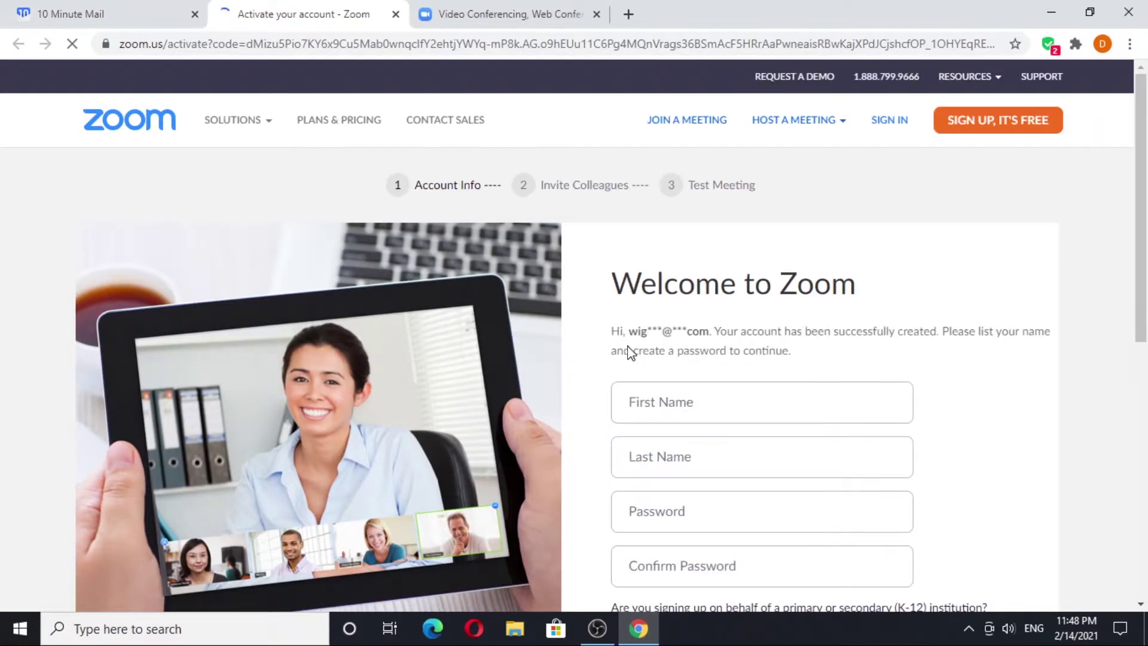
- Enter the account holder's first and last name on the Welcome to Zoom form
{"action": "scroll", "coordinate": [1145, 248], "scroll_direction": "down", "scroll_amount": 1}
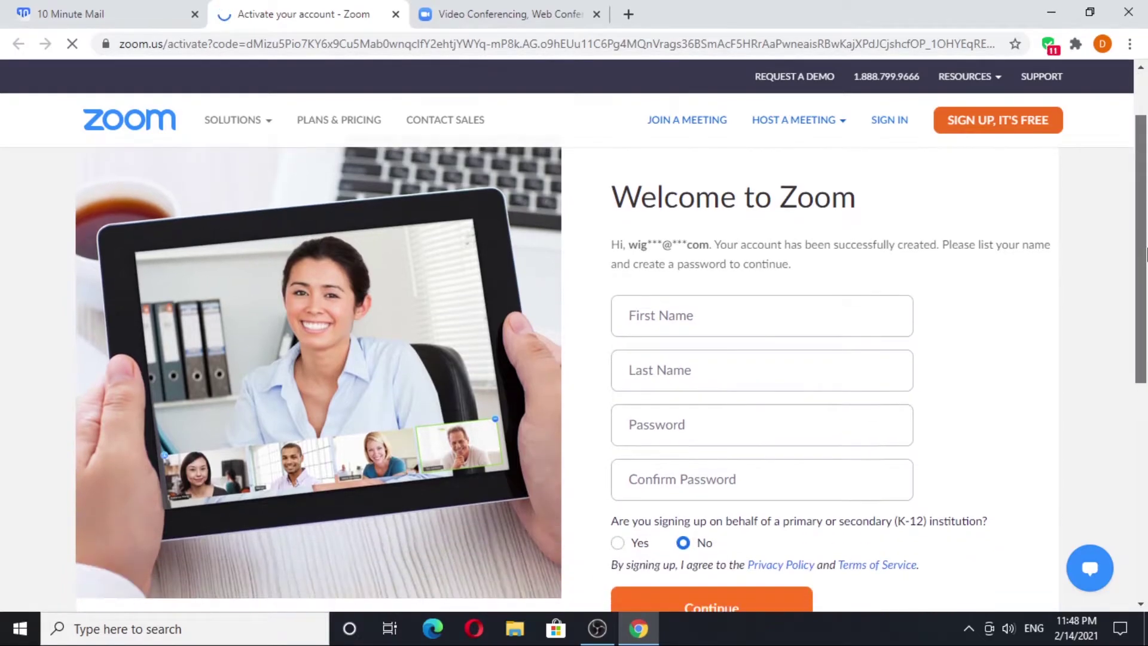
{"action": "scroll", "coordinate": [1145, 248], "scroll_direction": "down", "scroll_amount": 1}
{"action": "left_click", "coordinate": [876, 286]}
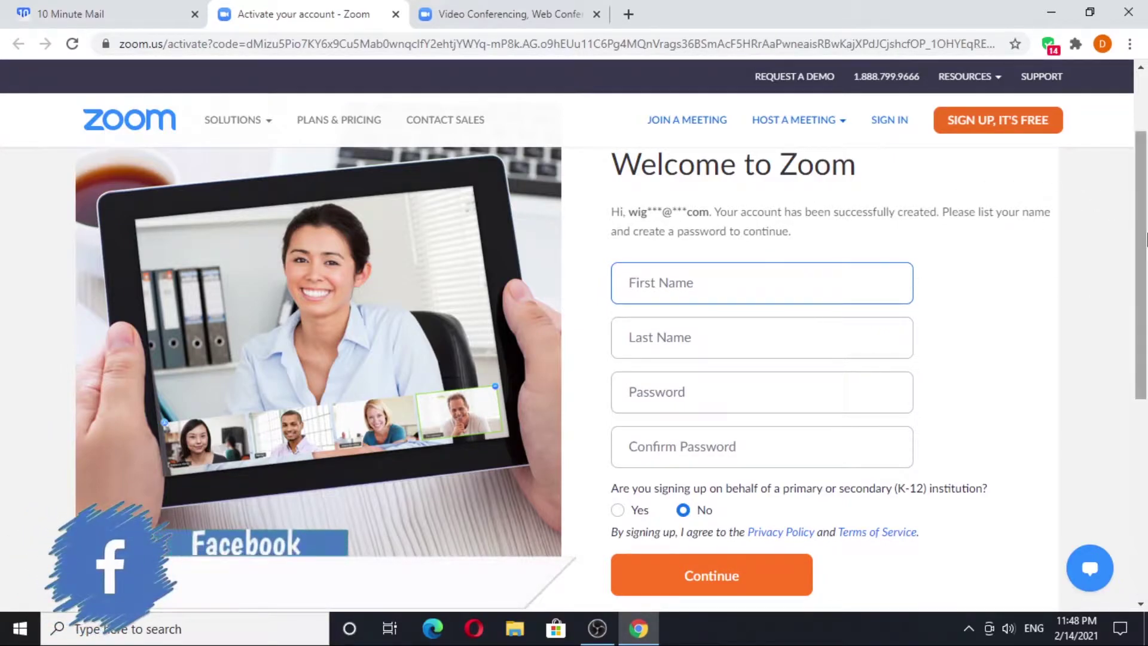
{"action": "scroll", "coordinate": [1123, 236], "scroll_direction": "up", "scroll_amount": 1}
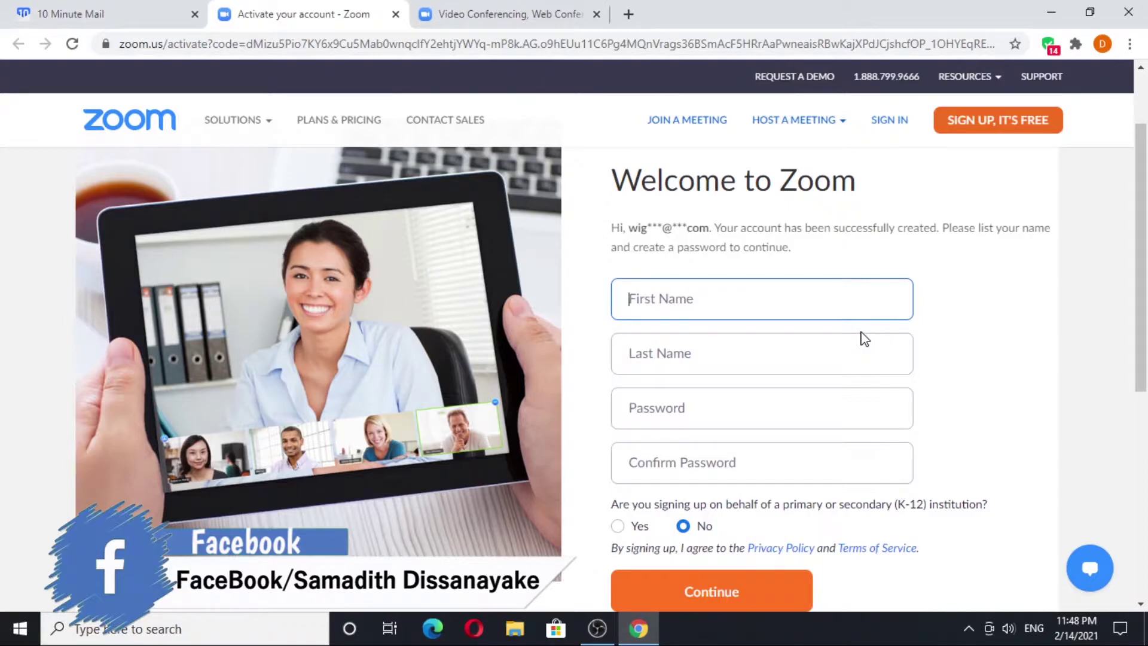
{"action": "type", "text": "ds"}
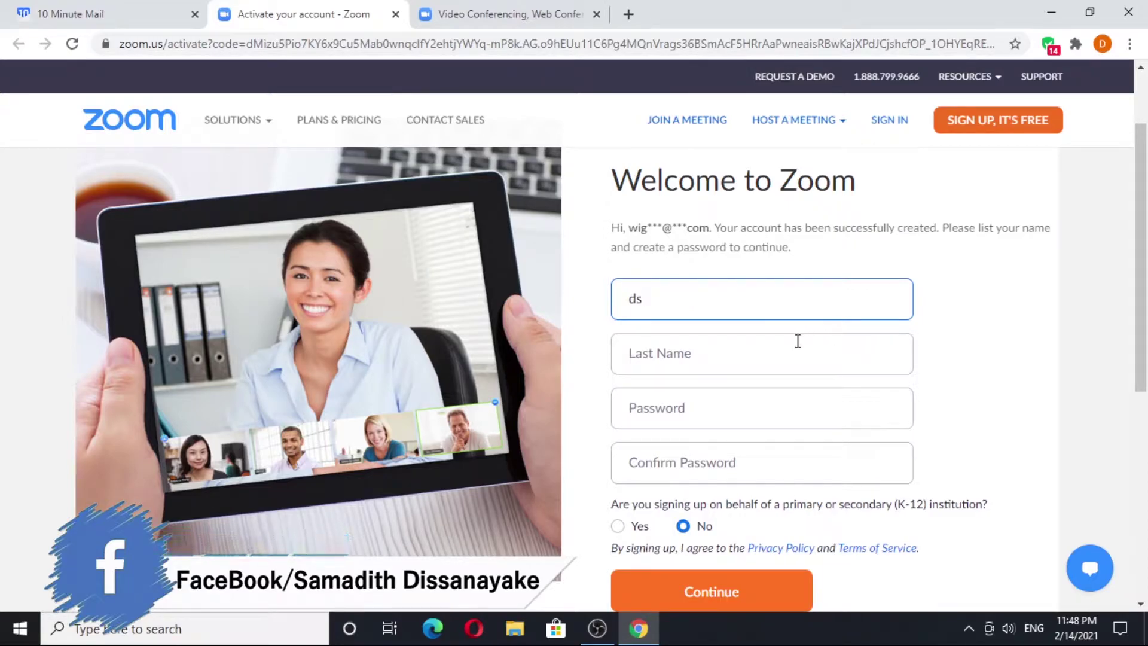
{"action": "left_click", "coordinate": [771, 353]}
{"action": "type", "text": "m"}
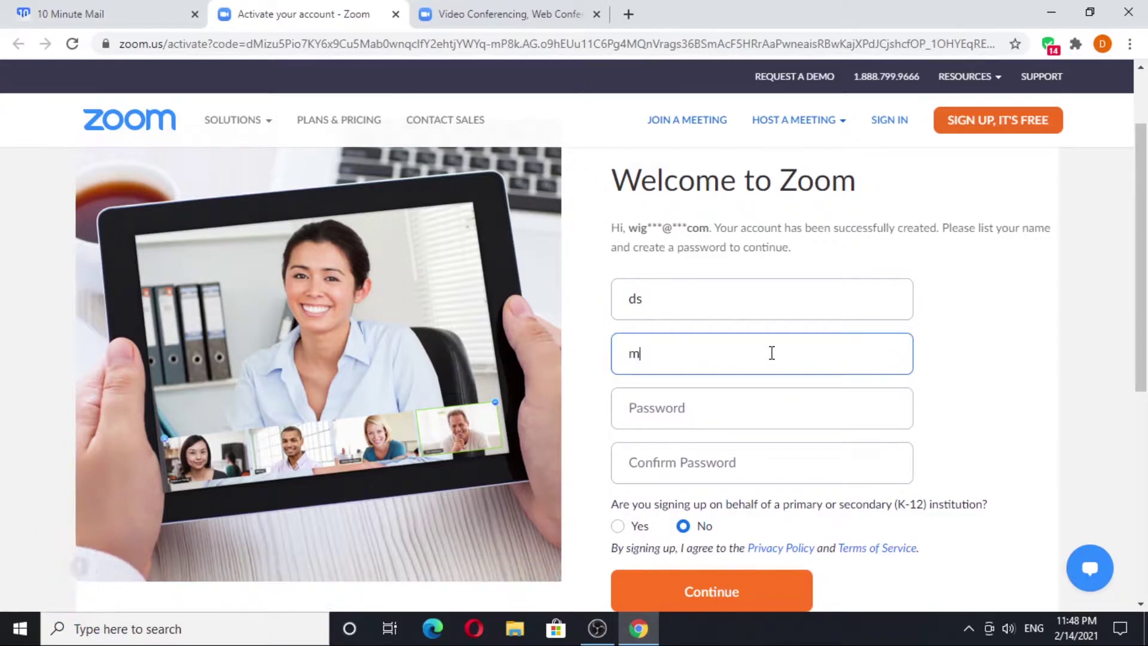
{"action": "type", "text": "icro world"}
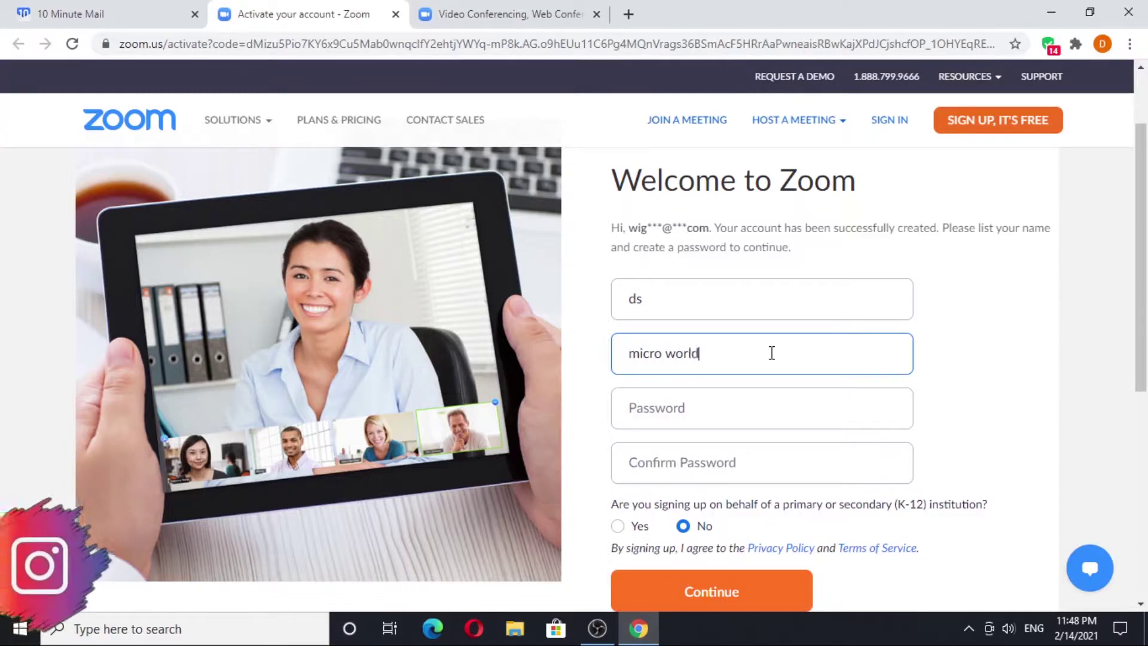
{"action": "left_click", "coordinate": [703, 402]}
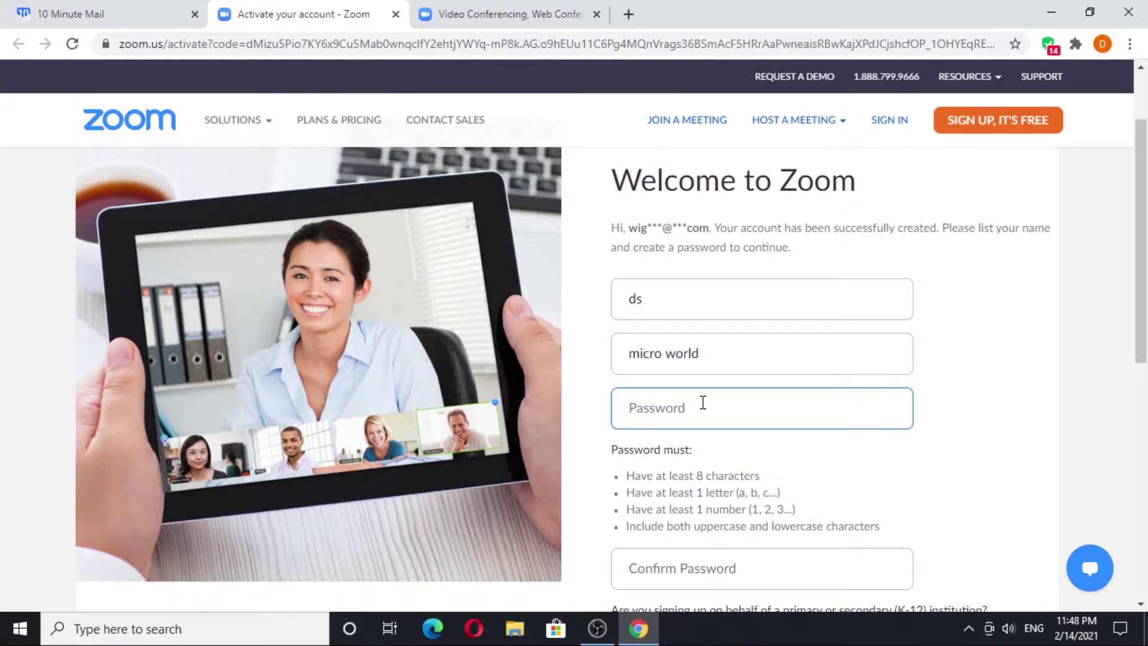
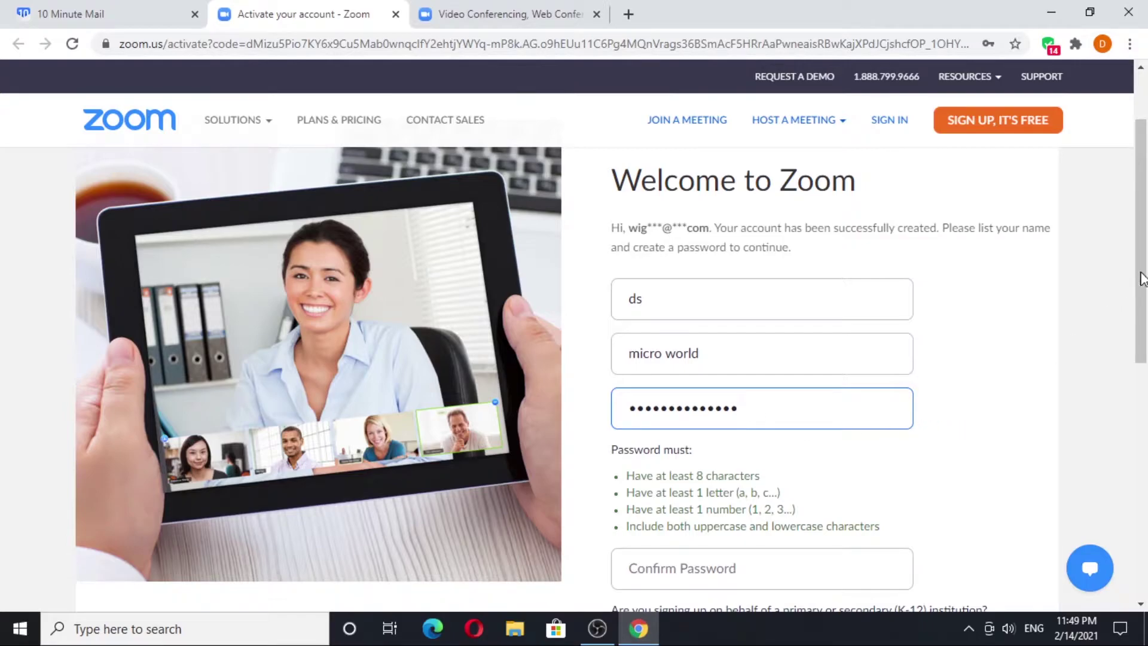
- Type the account password, re-enter it to confirm, and submit the account details
{"action": "scroll", "coordinate": [1144, 302], "scroll_direction": "down", "scroll_amount": 3}
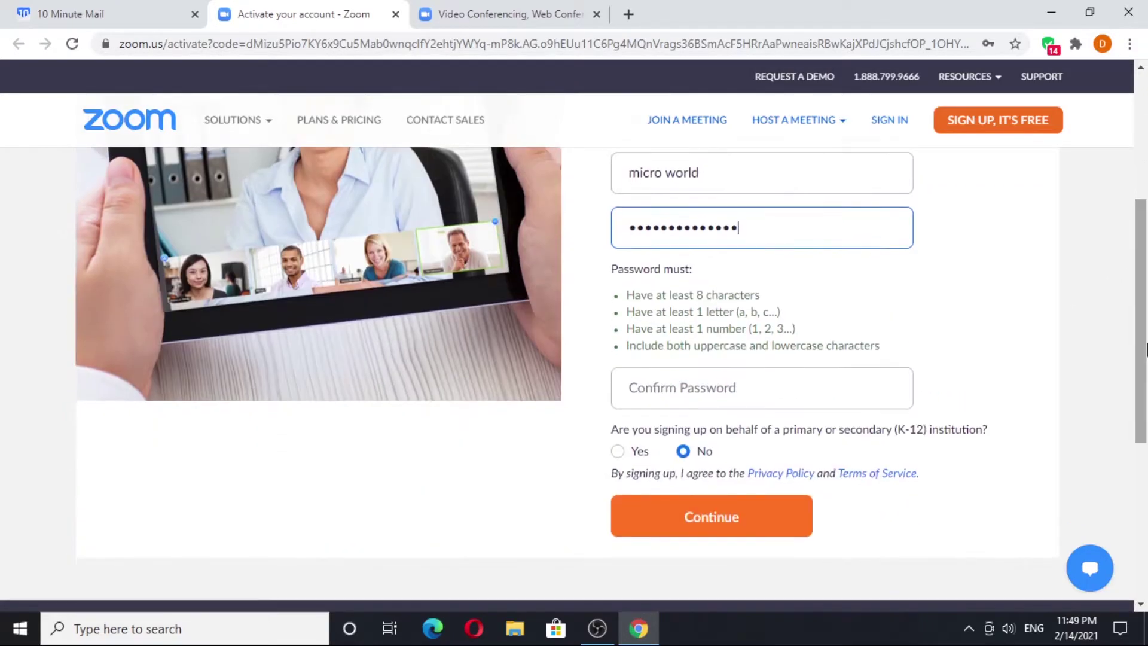
{"action": "left_click", "coordinate": [845, 377]}
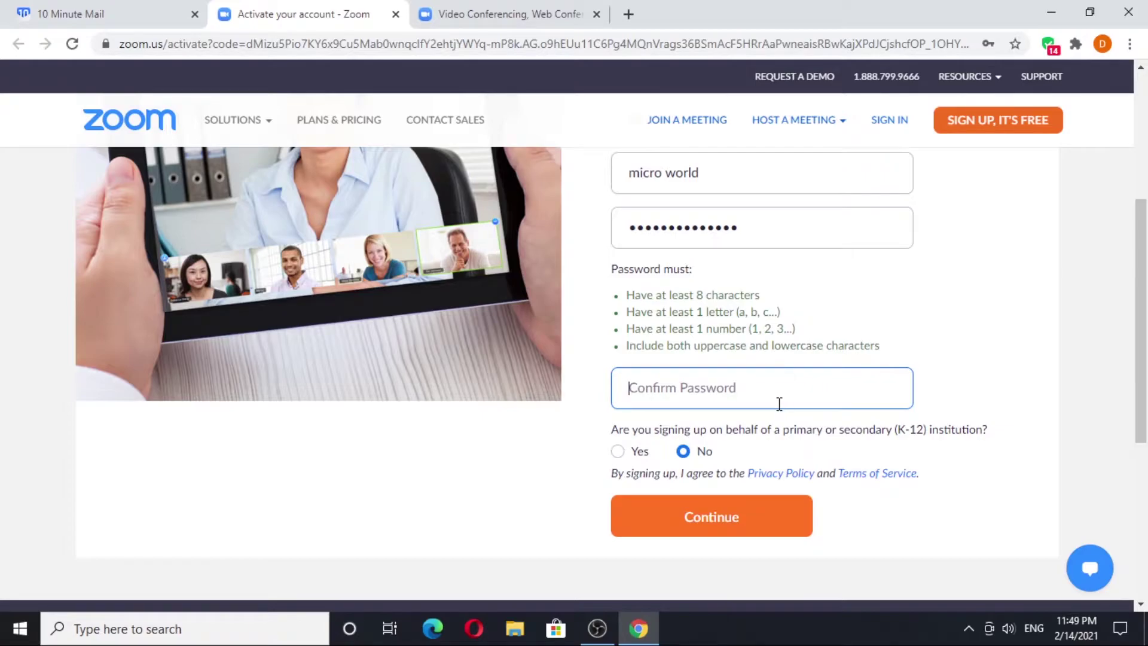
{"action": "type", "text": "********"}
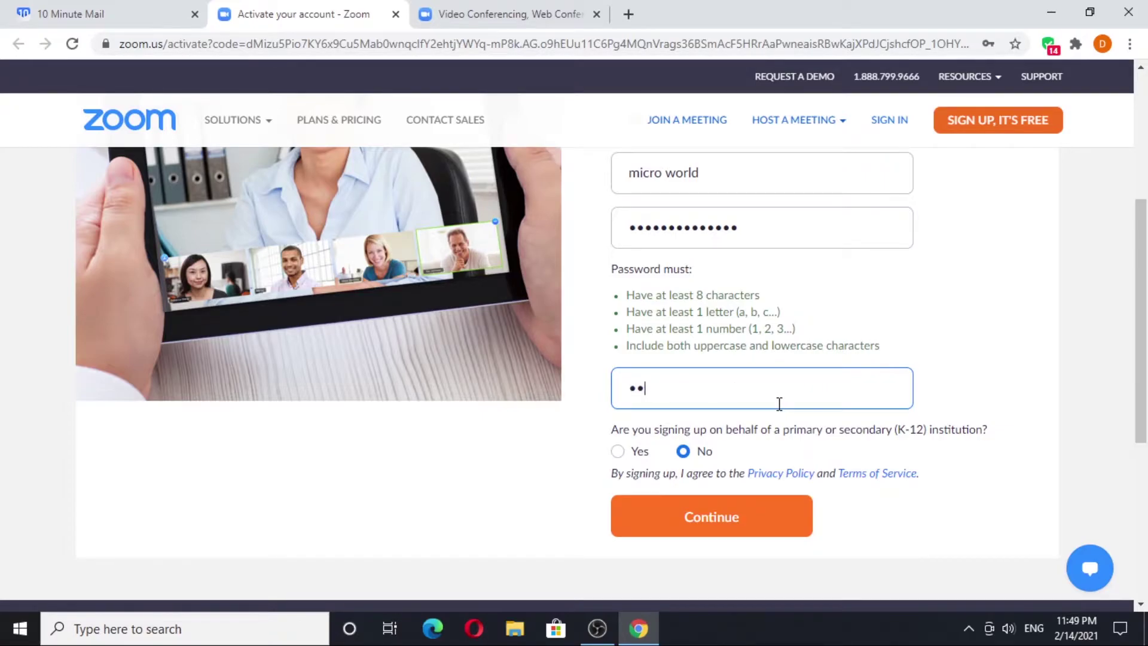
{"action": "type", "text": "******"}
{"action": "left_click", "coordinate": [705, 535]}
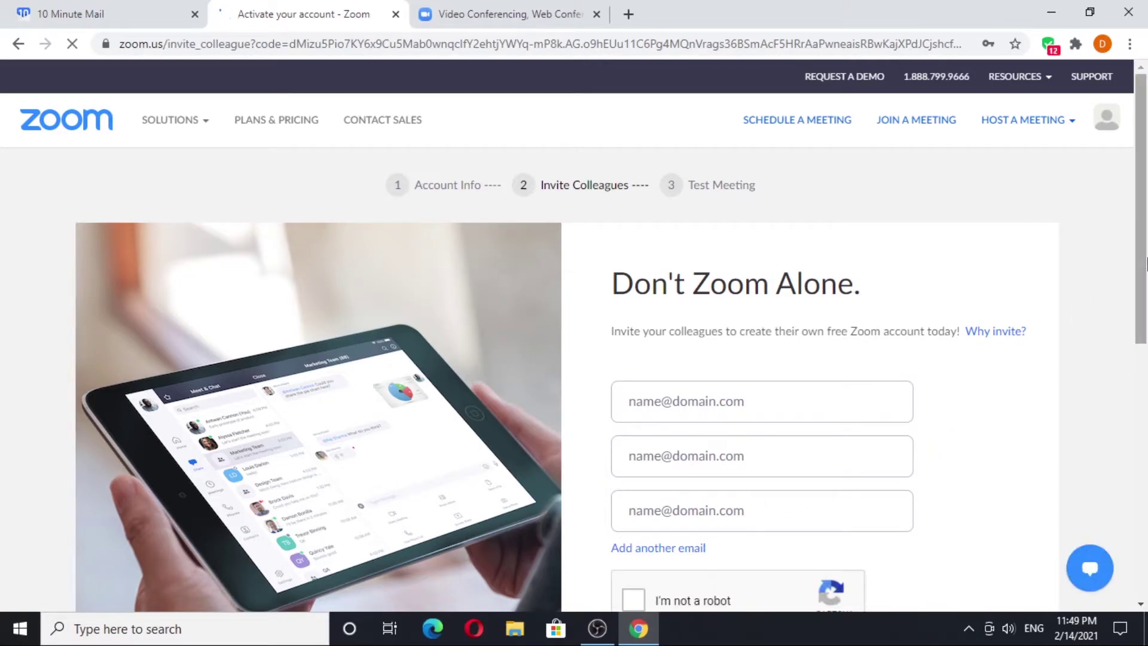
- Decline saving the password in Chrome and skip the Invite Colleagues step
{"action": "left_click", "coordinate": [989, 319]}
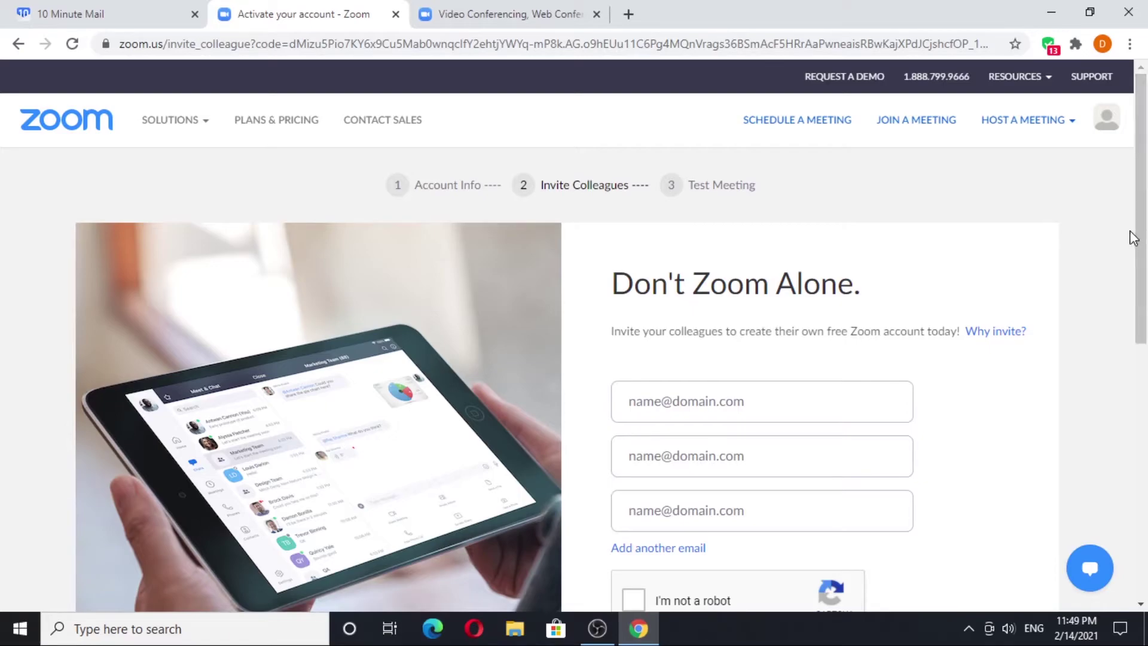
{"action": "left_click_drag", "start_coordinate": [1144, 239], "coordinate": [1143, 348]}
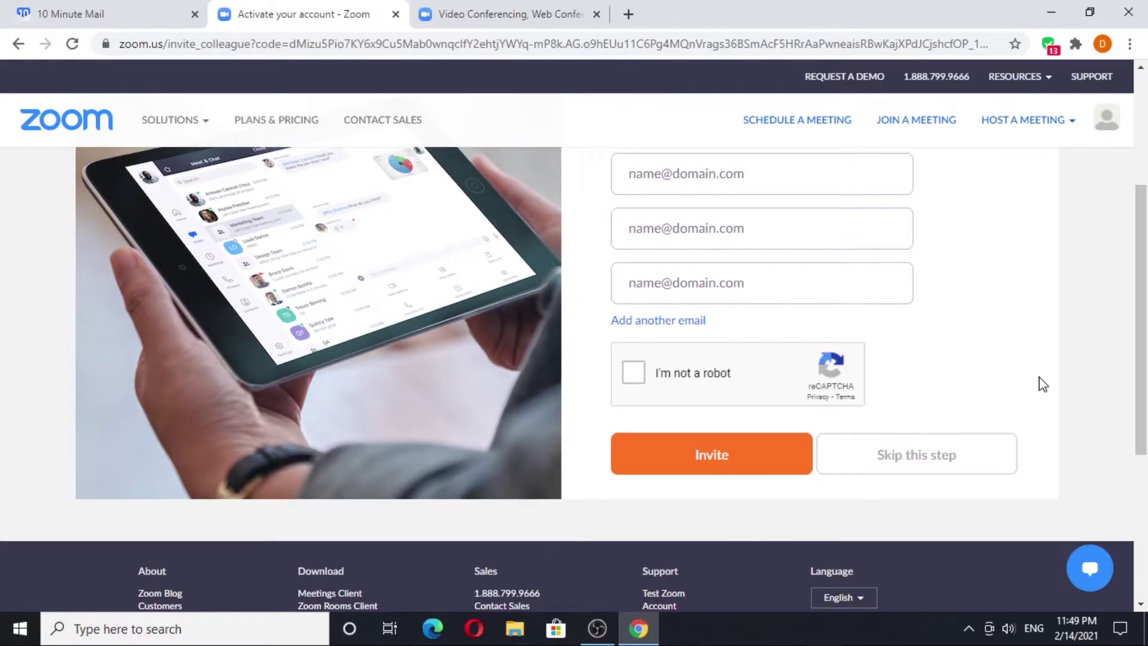
{"action": "left_click", "coordinate": [972, 461]}
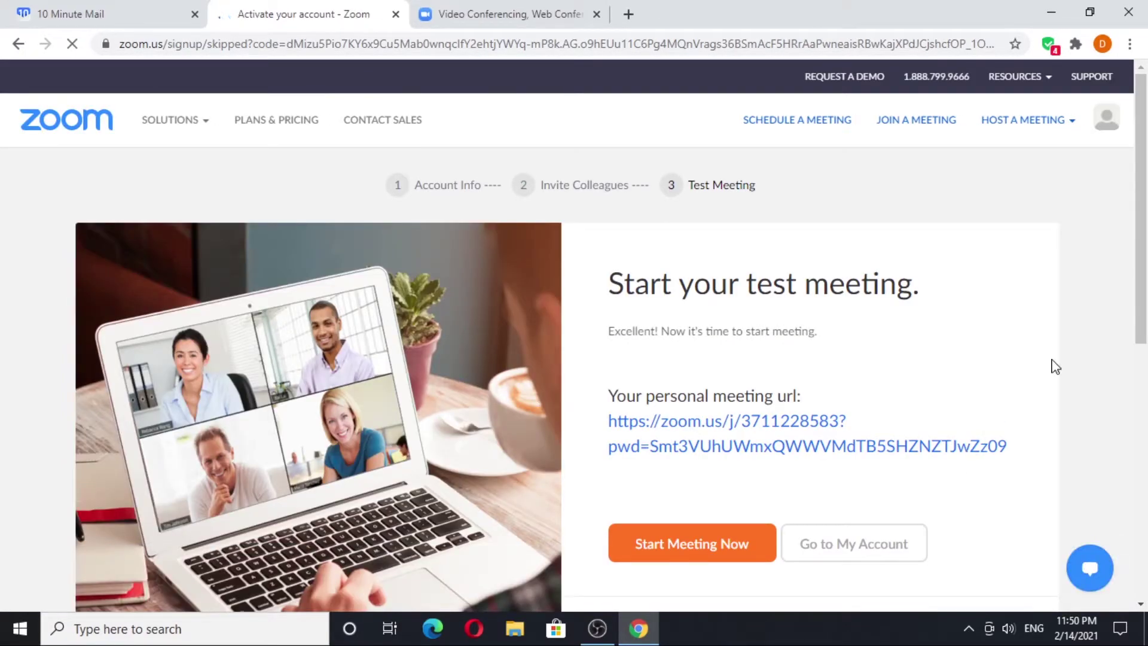
- Open the new account's My Profile page, then minimize Chrome to show the desktop
{"action": "left_click_drag", "start_coordinate": [1145, 216], "coordinate": [1146, 263]}
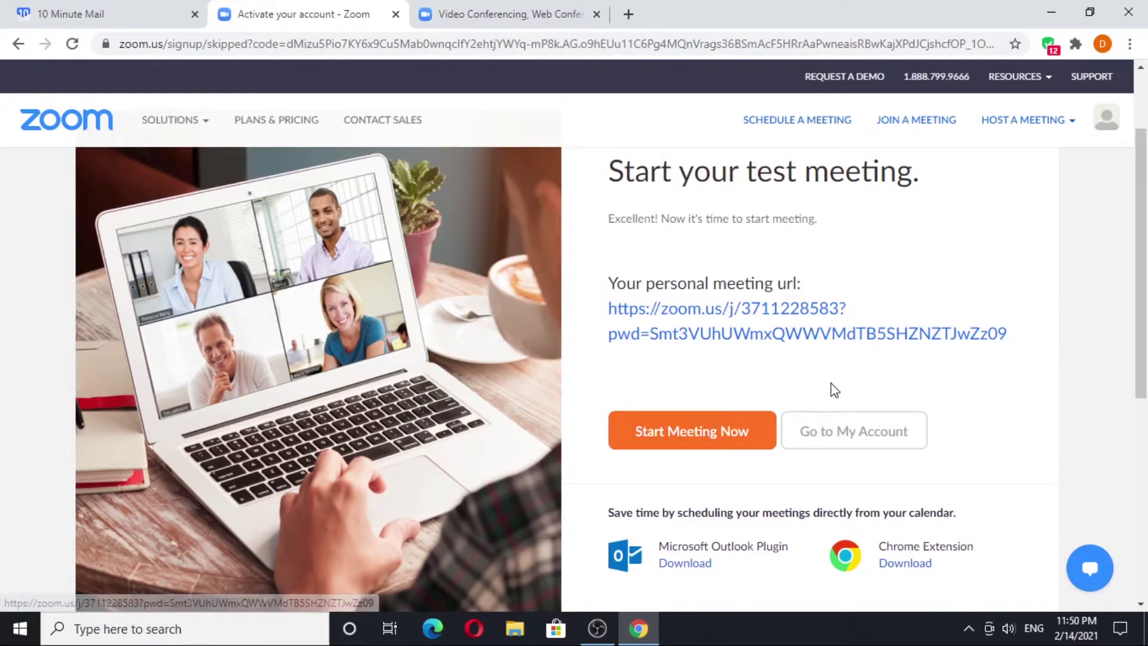
{"action": "left_click", "coordinate": [857, 438]}
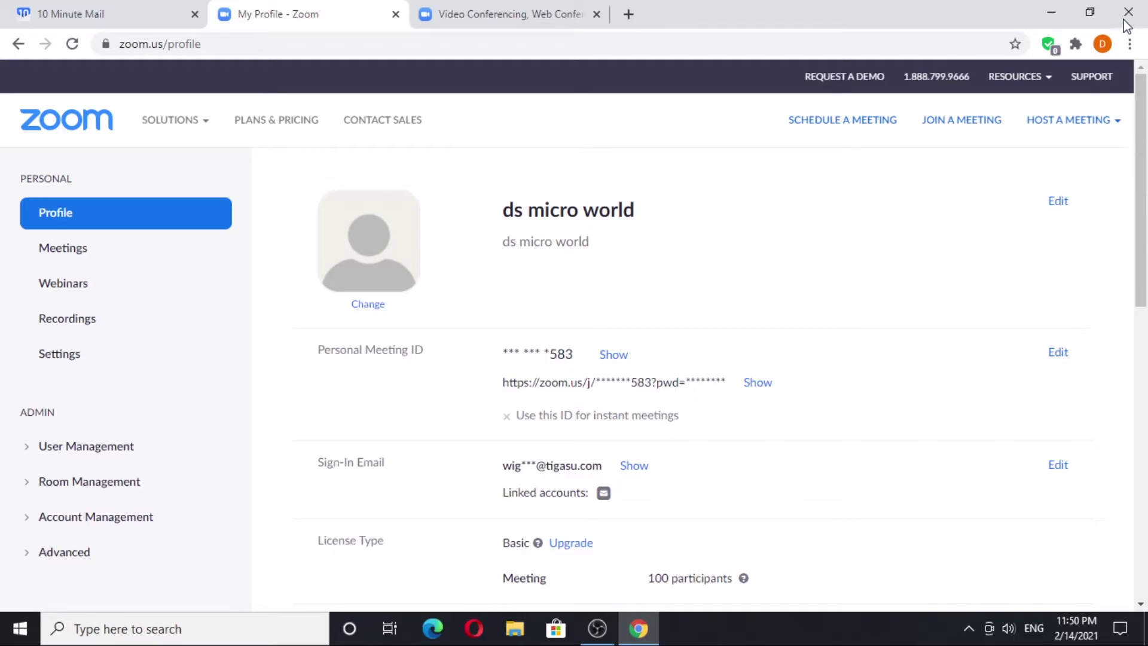
{"action": "left_click", "coordinate": [1042, 18]}
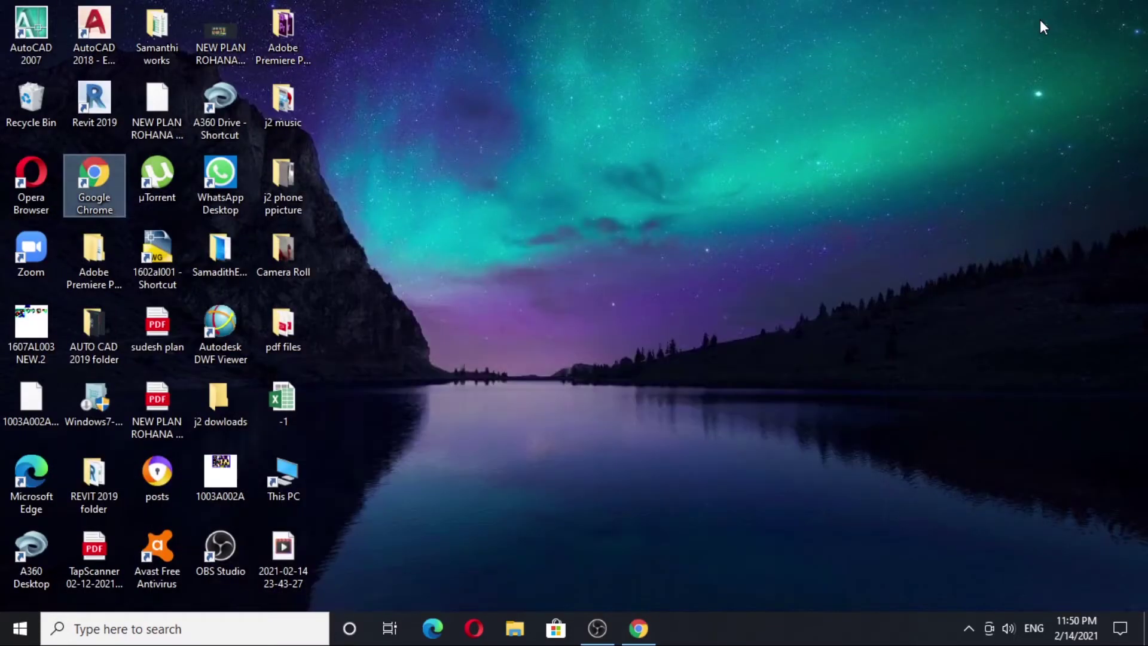
- Launch the Zoom desktop client from the Start menu's Most used list
{"action": "left_click", "coordinate": [19, 627]}
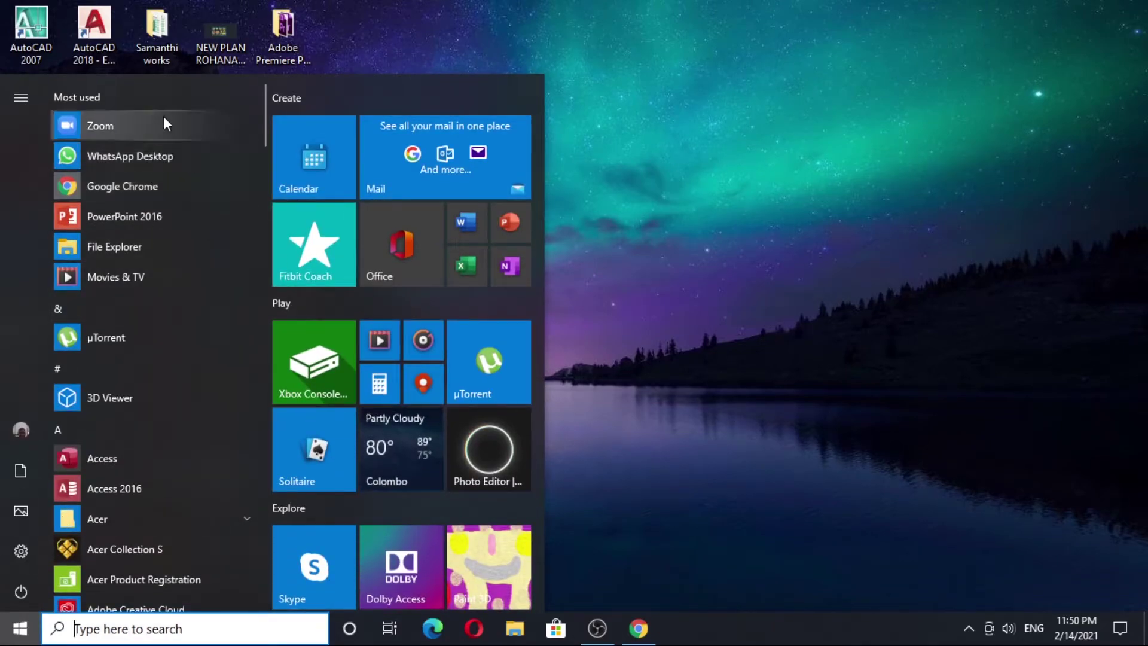
{"action": "left_click", "coordinate": [164, 124]}
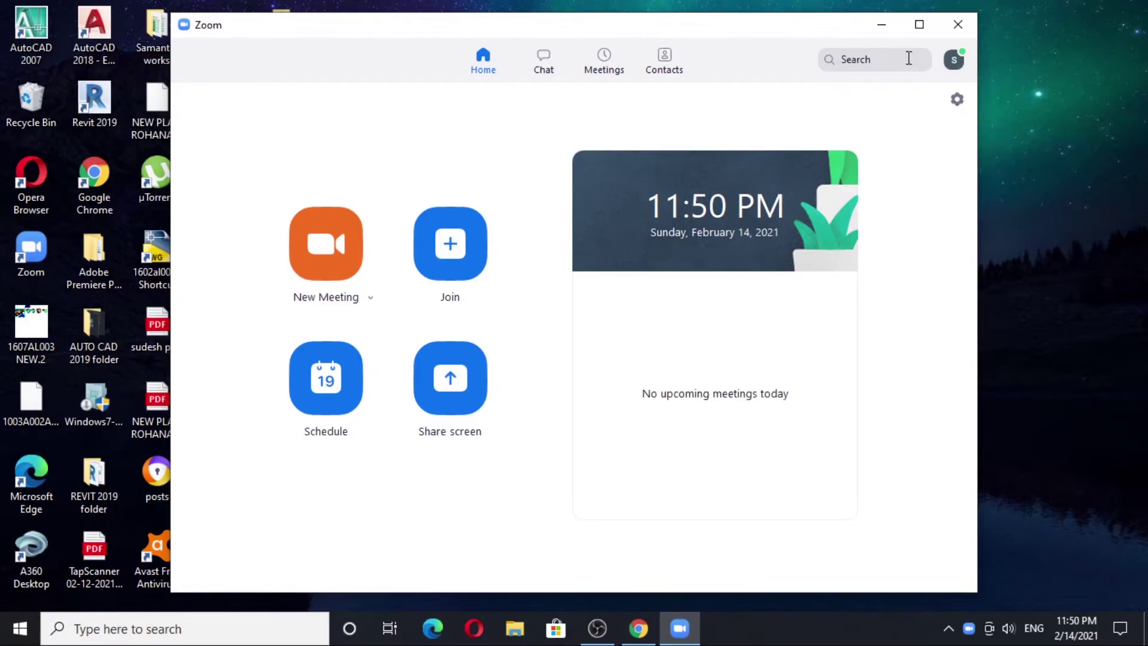
- Sign the previous account out of the Zoom client via the profile avatar menu
{"action": "left_click", "coordinate": [951, 64]}
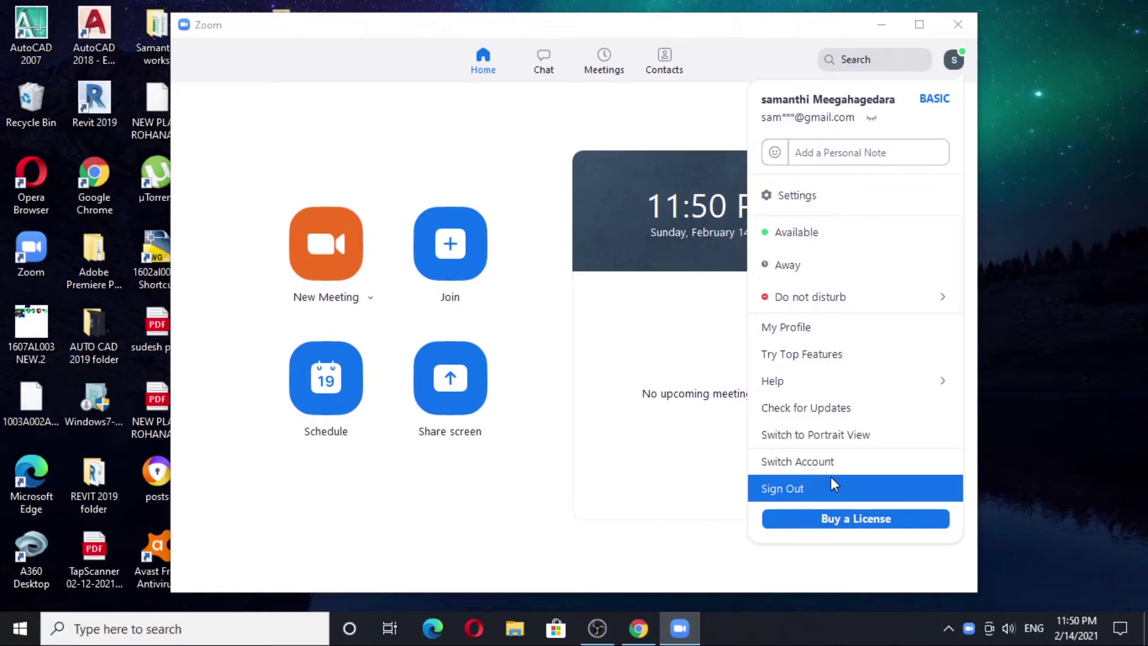
{"action": "left_click", "coordinate": [832, 479]}
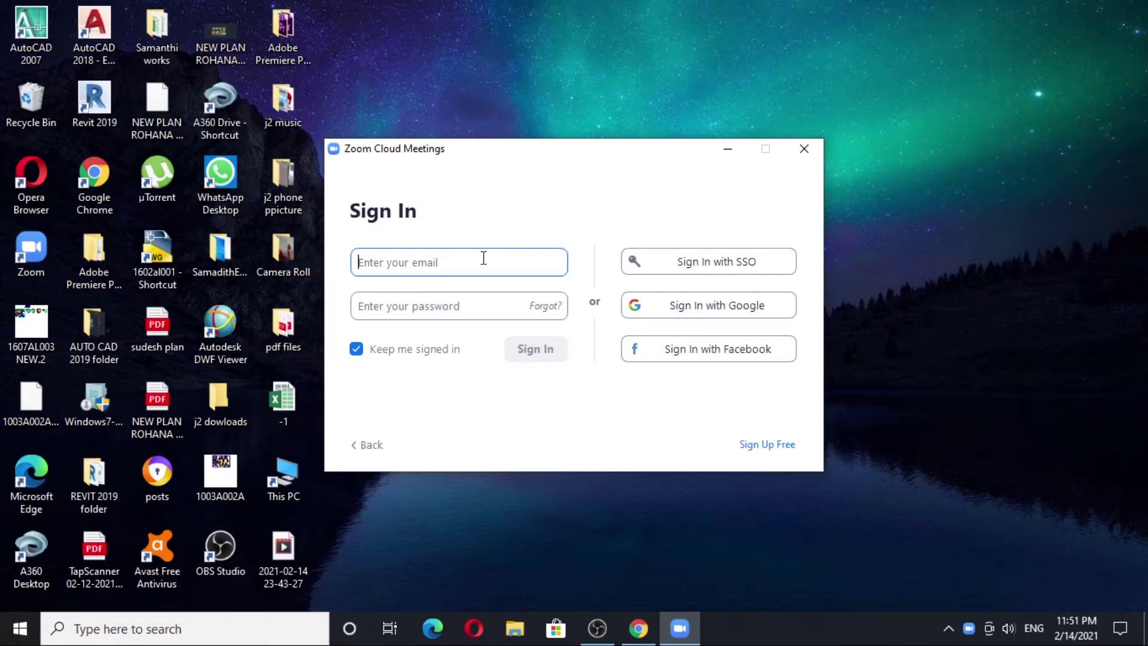
- Sign in to the Zoom client with the new disposable e-mail address and its password
{"action": "key", "text": "ctrl+v"}
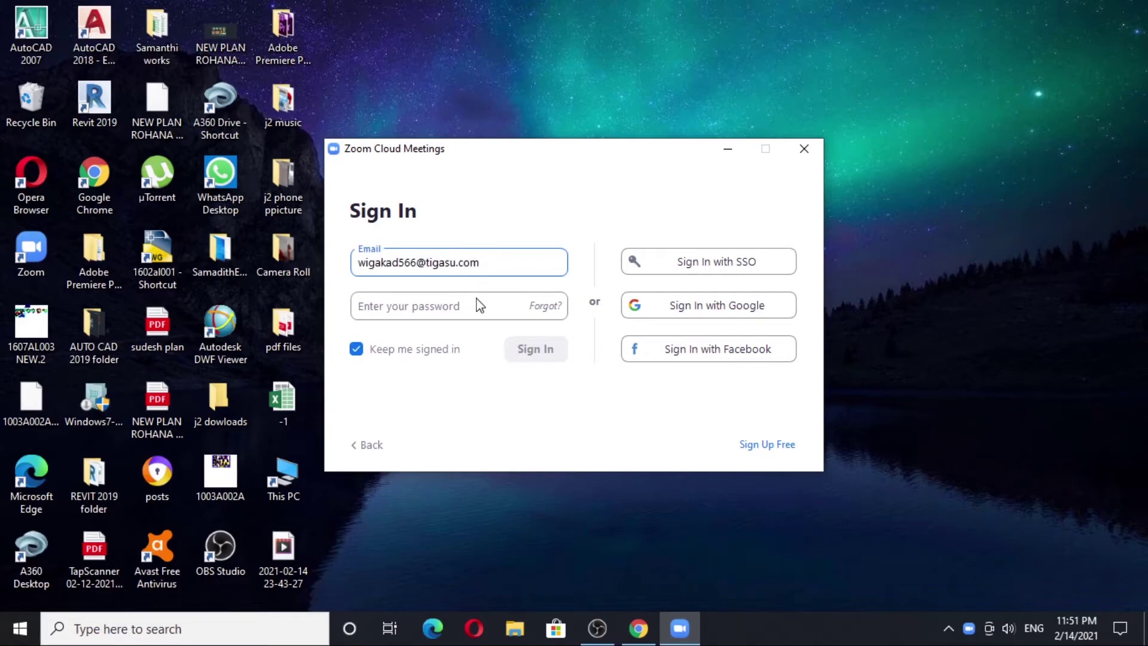
{"action": "left_click", "coordinate": [478, 303]}
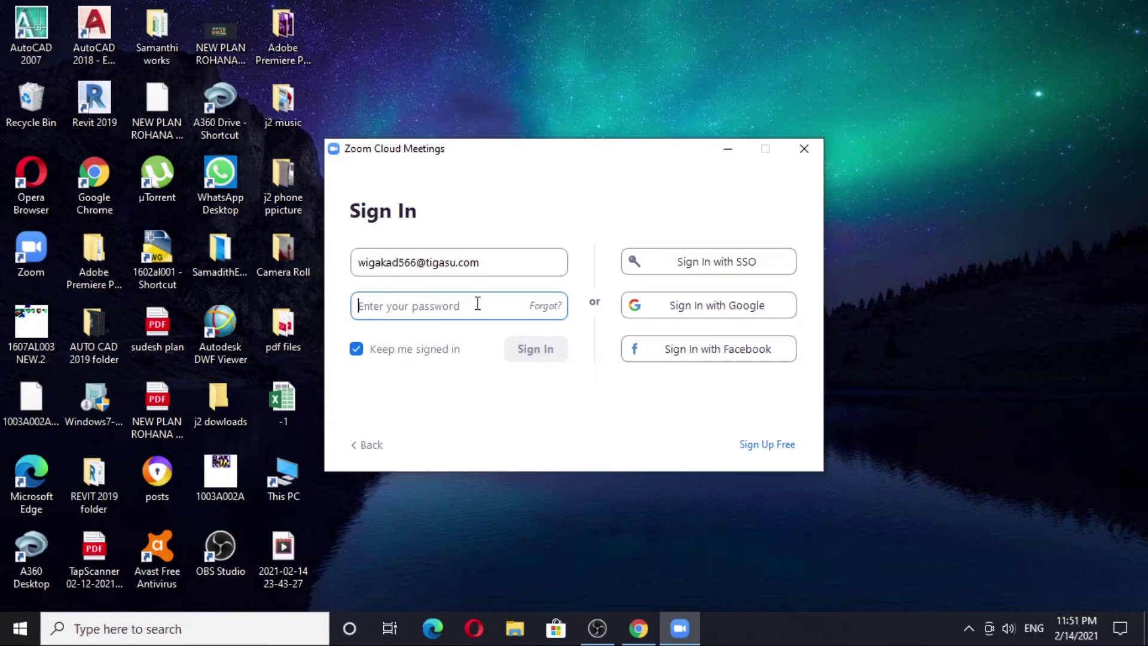
{"action": "type", "text": "**"}
{"action": "key", "text": "BackSpace"}
{"action": "key", "text": "BackSpace"}
{"action": "type", "text": "************"}
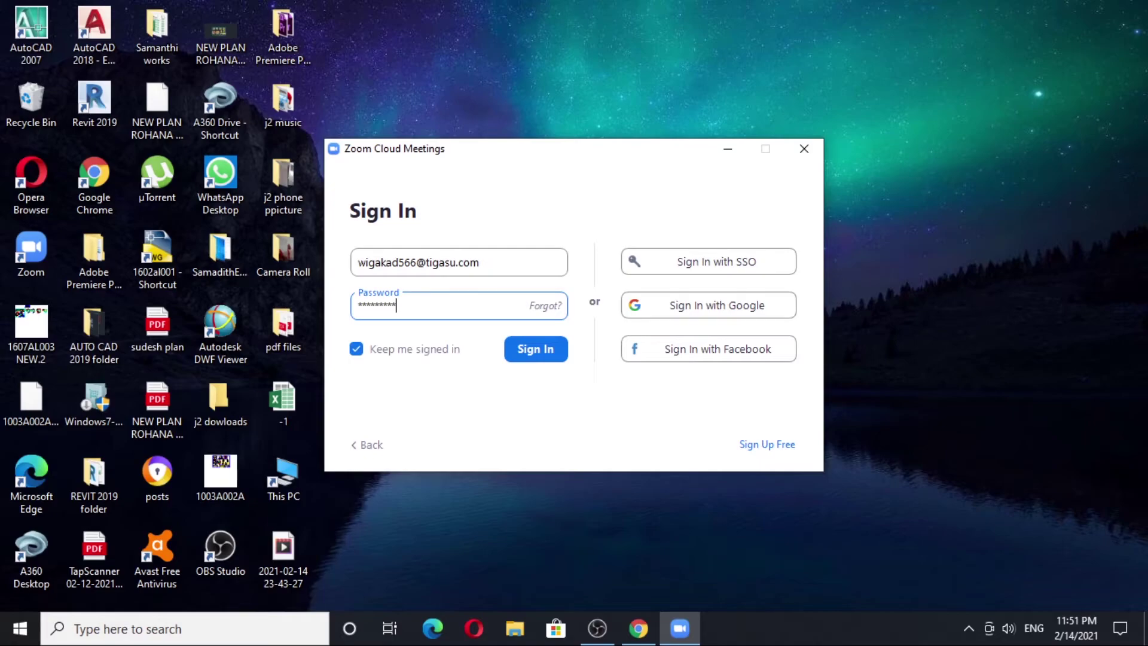
{"action": "type", "text": "**"}
{"action": "left_click", "coordinate": [518, 345]}
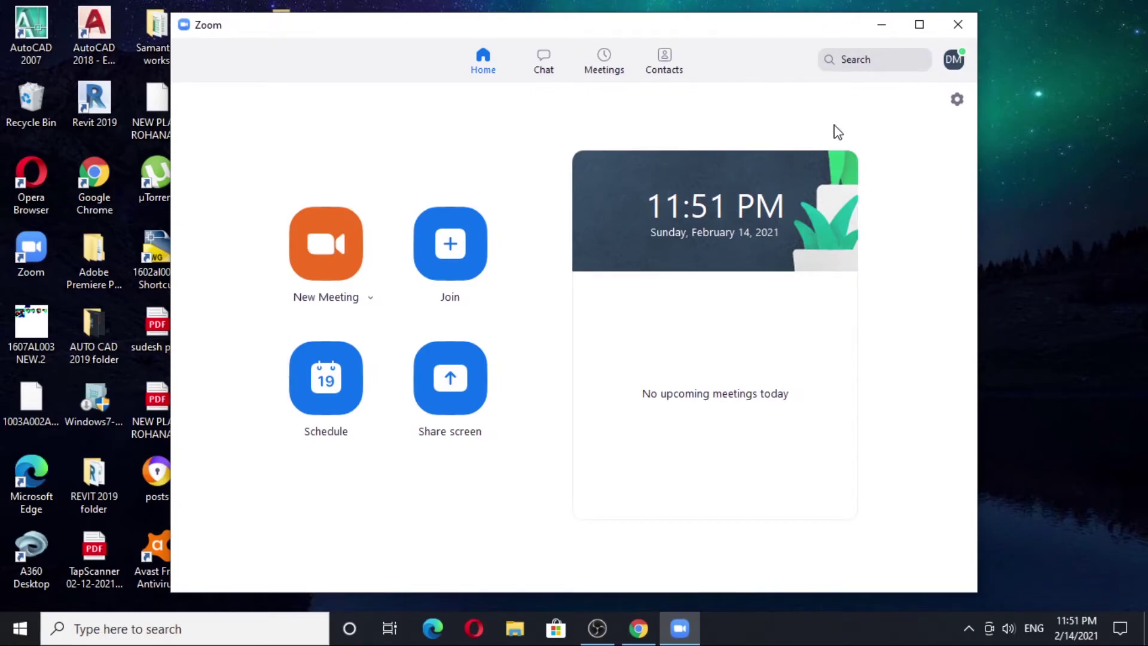
- Confirm the signed-in account, then open Schedule Meeting, defaulting to Monday, February 15, 2021
{"action": "left_click", "coordinate": [958, 61]}
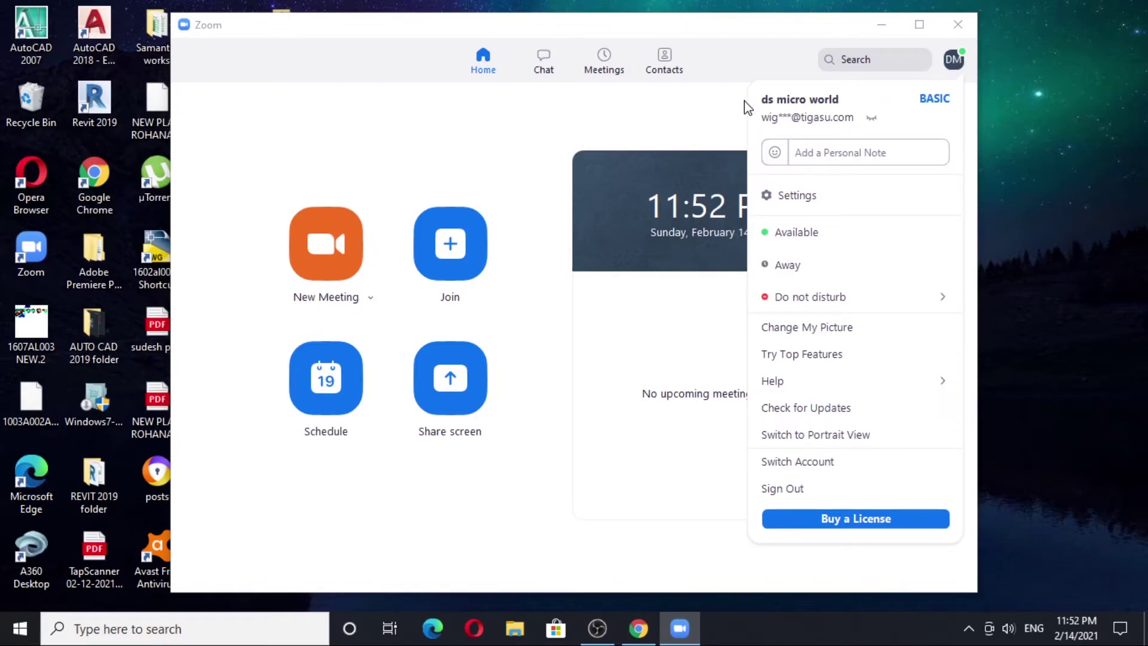
{"action": "left_click", "coordinate": [686, 103]}
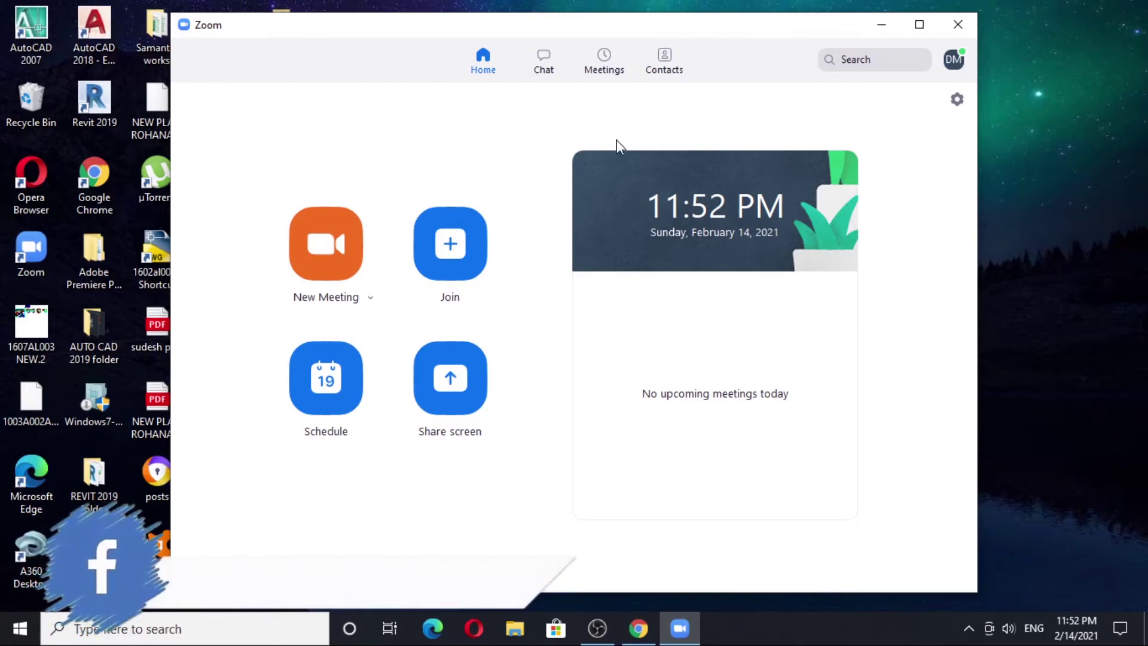
{"action": "left_click", "coordinate": [316, 365]}
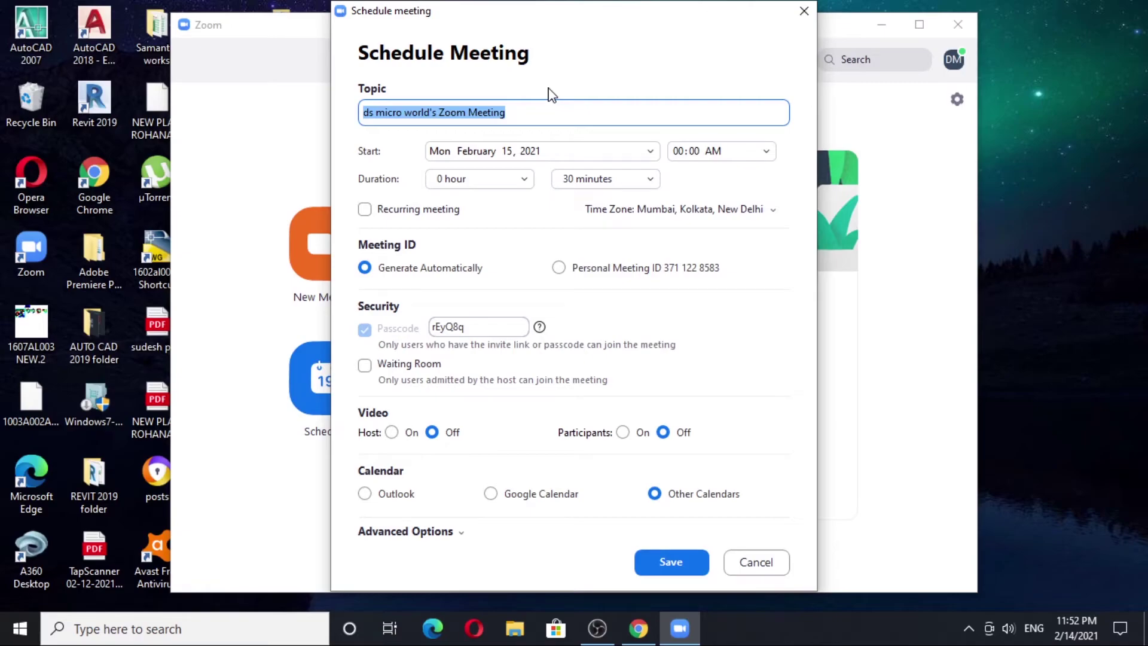
- Close the Schedule Meeting dialog without saving and minimize Zoom to the desktop
{"action": "left_click", "coordinate": [804, 11]}
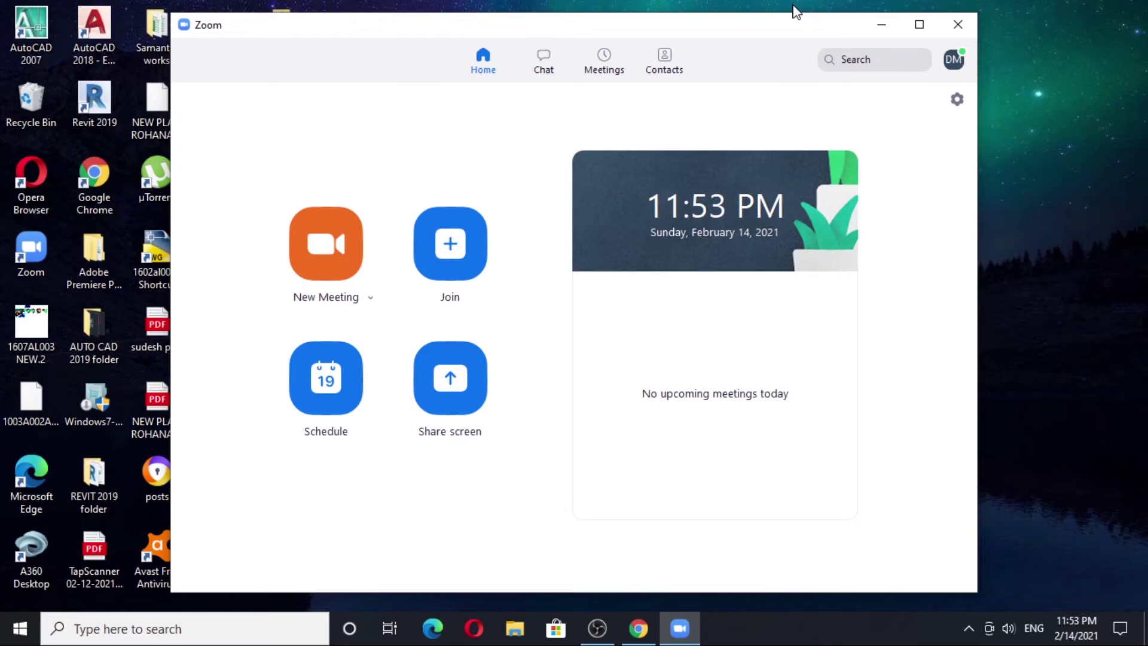
{"action": "key", "text": "super+d"}
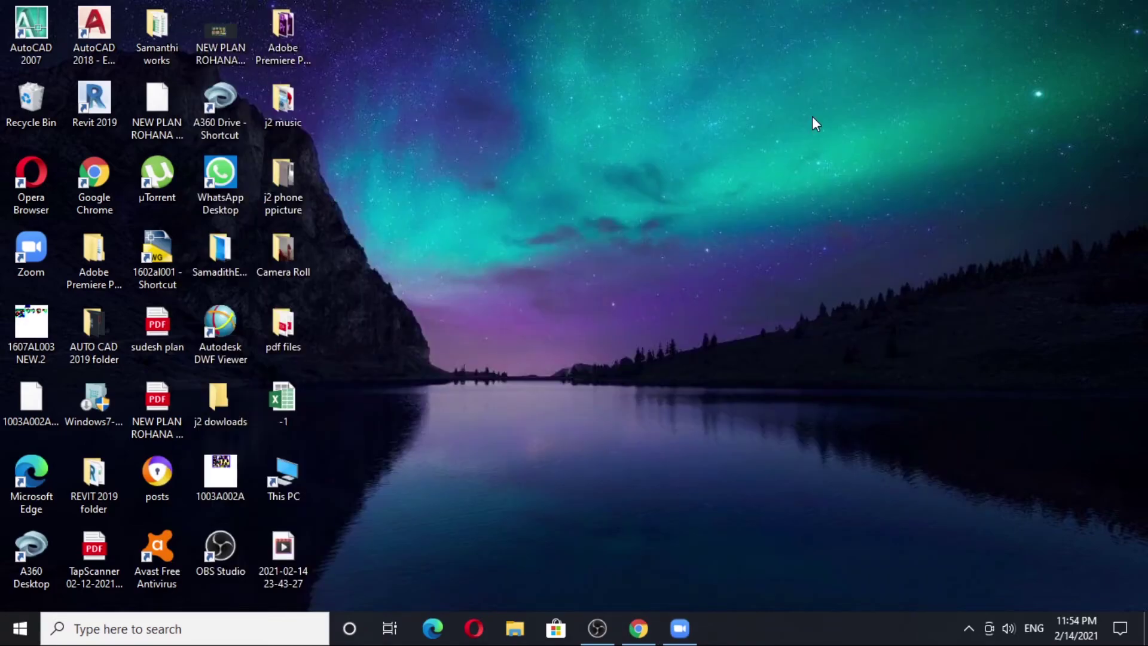
- Restore the Zoom window from the taskbar and close it
{"action": "left_click", "coordinate": [681, 633]}
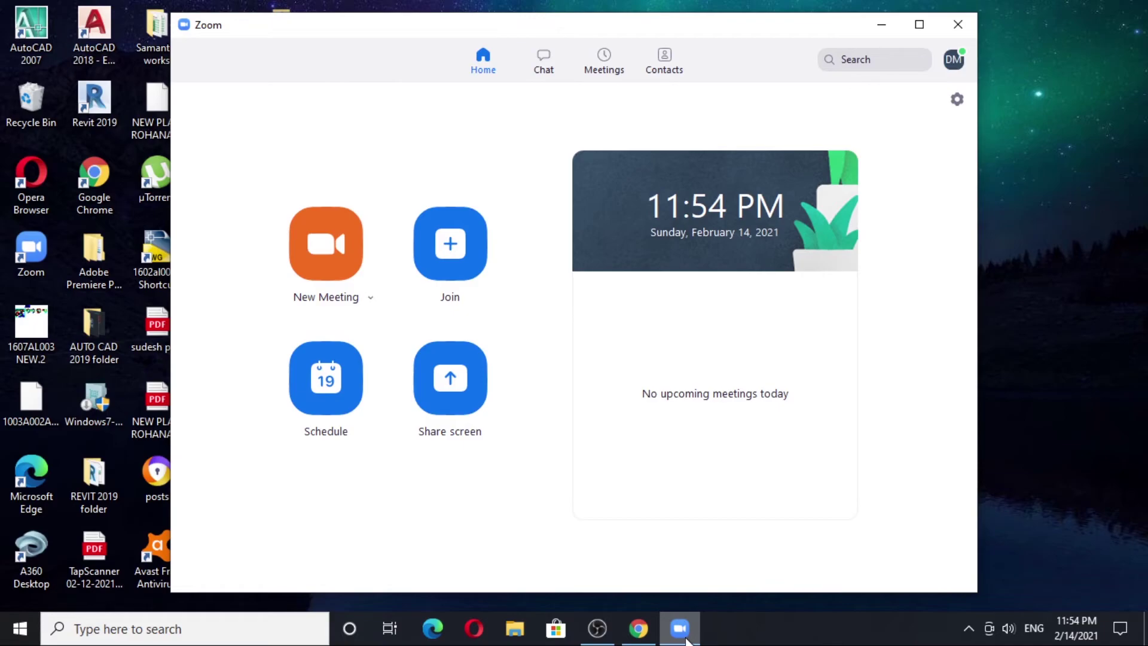
{"action": "left_click", "coordinate": [957, 25]}
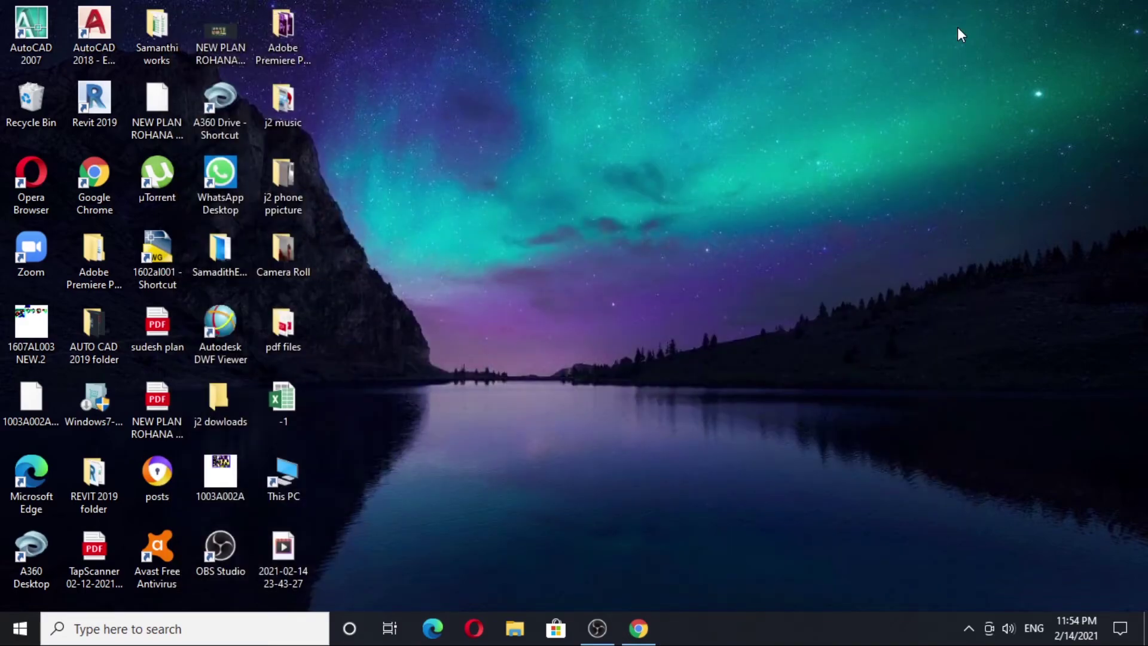